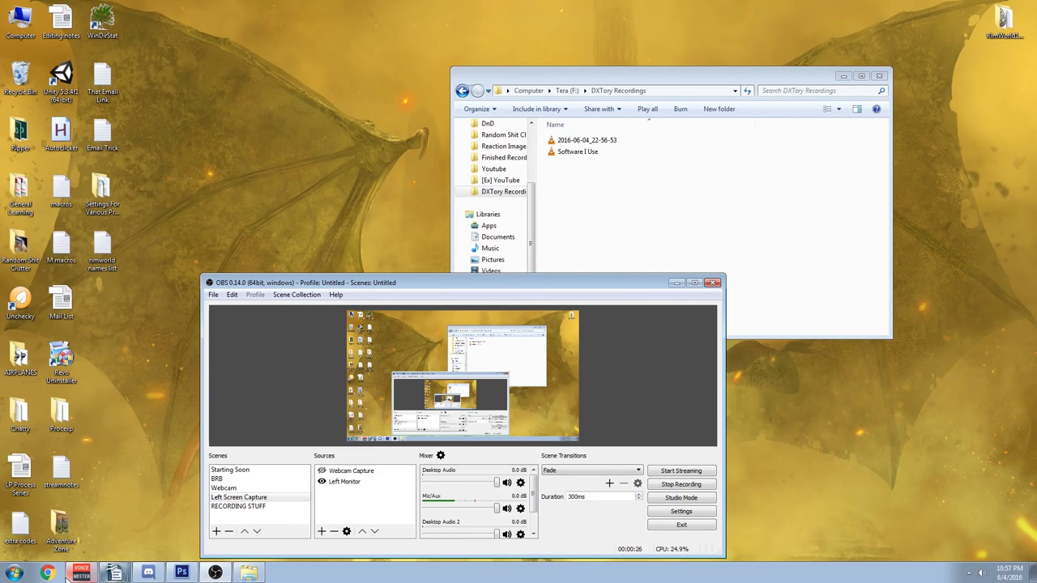
Bring OBS in front of the Voicemeeter mixer, make its window taller, and move it up and right.
{"action": "key", "text": "alt+Tab"}
{"action": "left_click", "coordinate": [587, 292]}
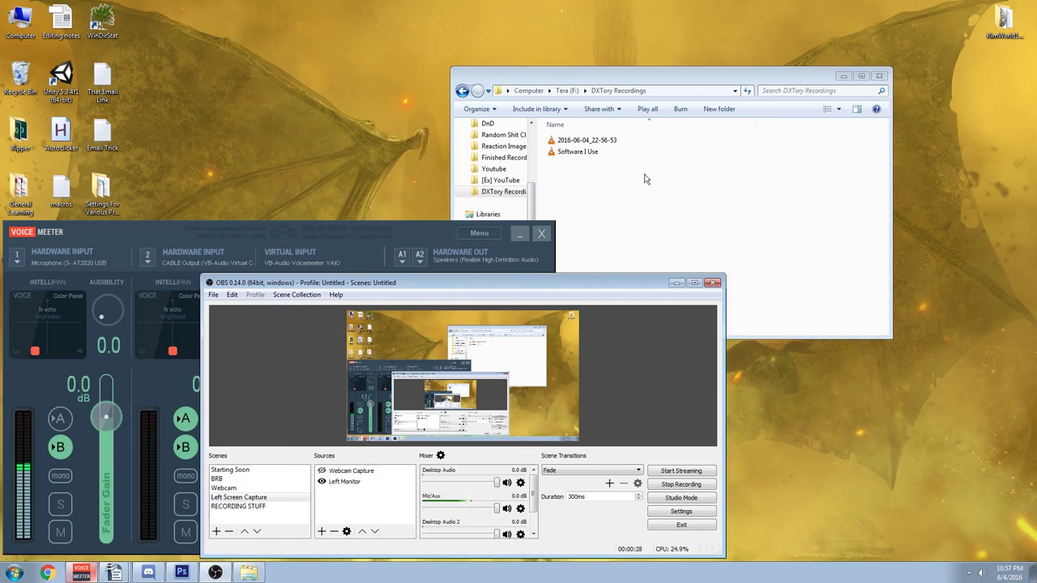
{"action": "left_click_drag", "start_coordinate": [684, 275], "coordinate": [684, 251]}
{"action": "left_click_drag", "start_coordinate": [419, 269], "coordinate": [606, 95]}
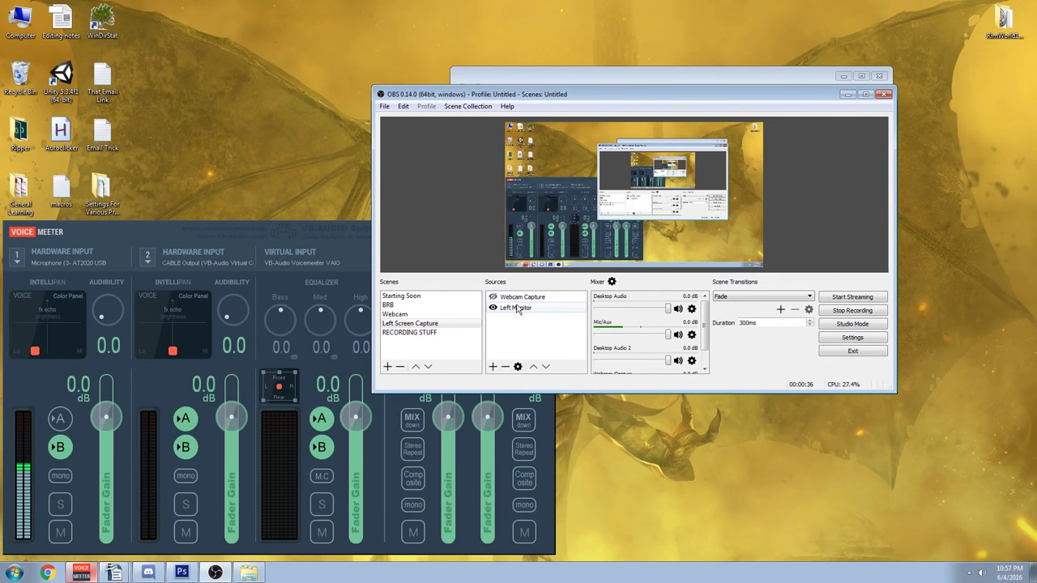
Add a new scene named 'Test Scene 1' to the Scenes list.
{"action": "left_click", "coordinate": [388, 367]}
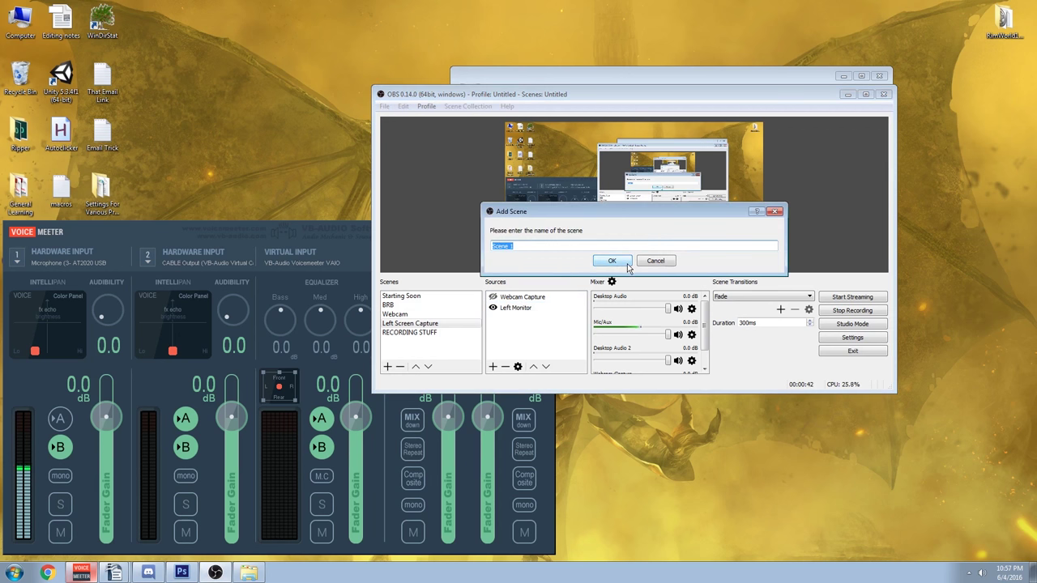
{"action": "type", "text": "T"}
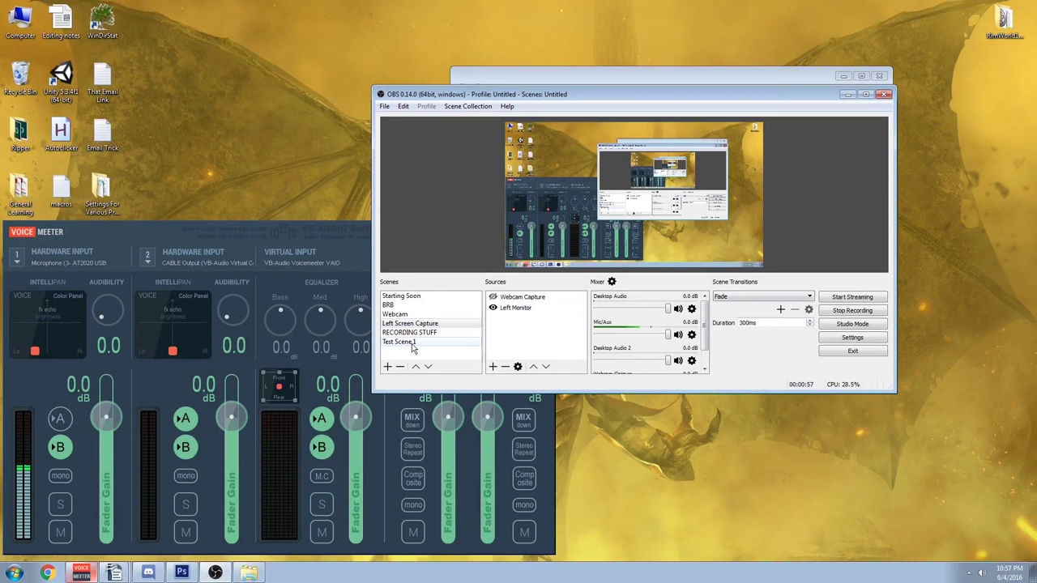
{"action": "left_click", "coordinate": [492, 367]}
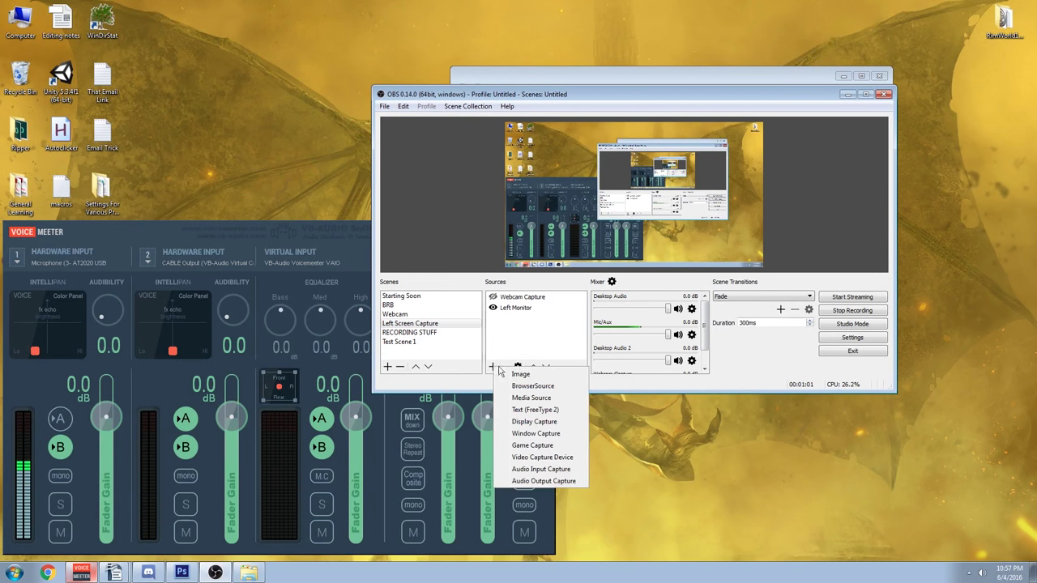
Add a Game Capture source capturing the Photoshop.exe window, with 'Capture any fullscreen application' unchecked.
{"action": "left_click", "coordinate": [524, 448]}
{"action": "left_click_drag", "start_coordinate": [619, 156], "coordinate": [218, 66]}
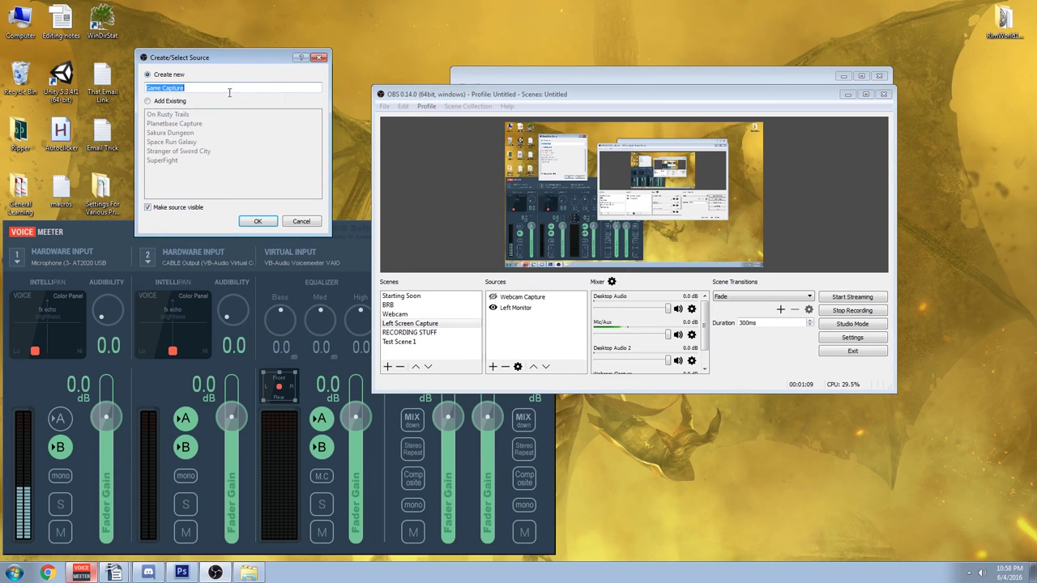
{"action": "left_click", "coordinate": [257, 221]}
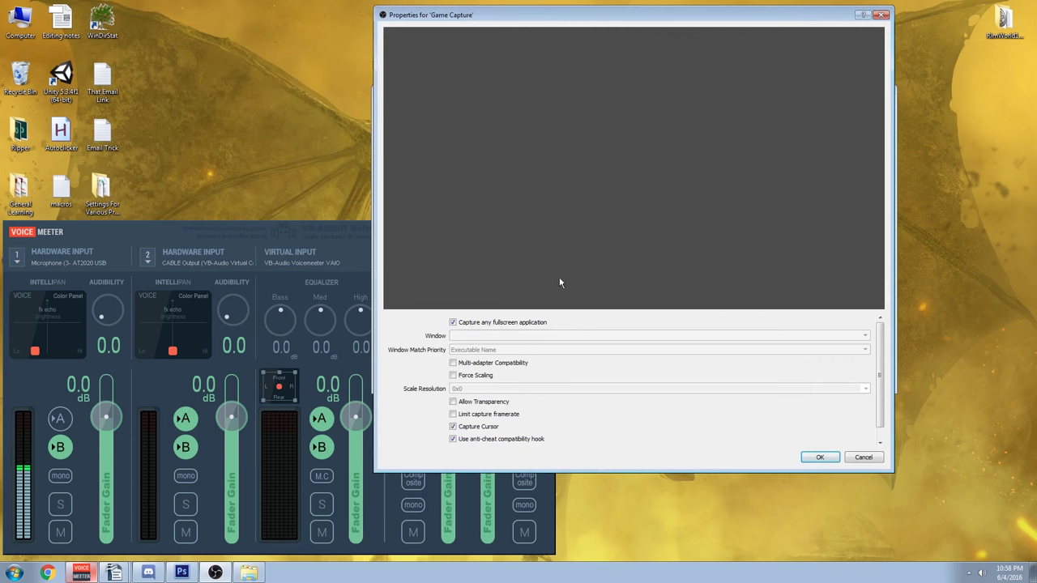
{"action": "left_click", "coordinate": [462, 324]}
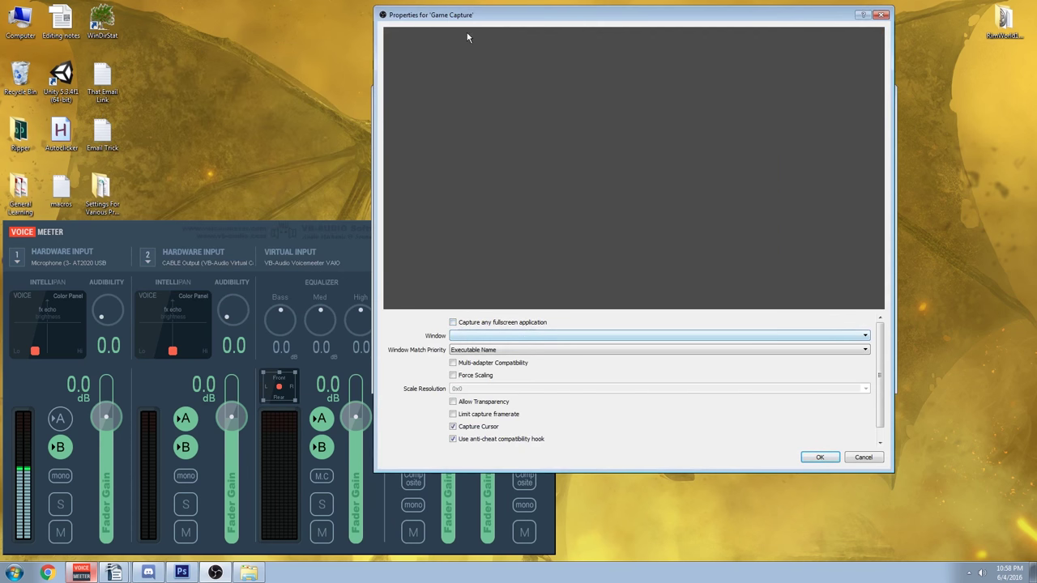
{"action": "left_click_drag", "start_coordinate": [491, 14], "coordinate": [349, 29]}
{"action": "left_click", "coordinate": [375, 349]}
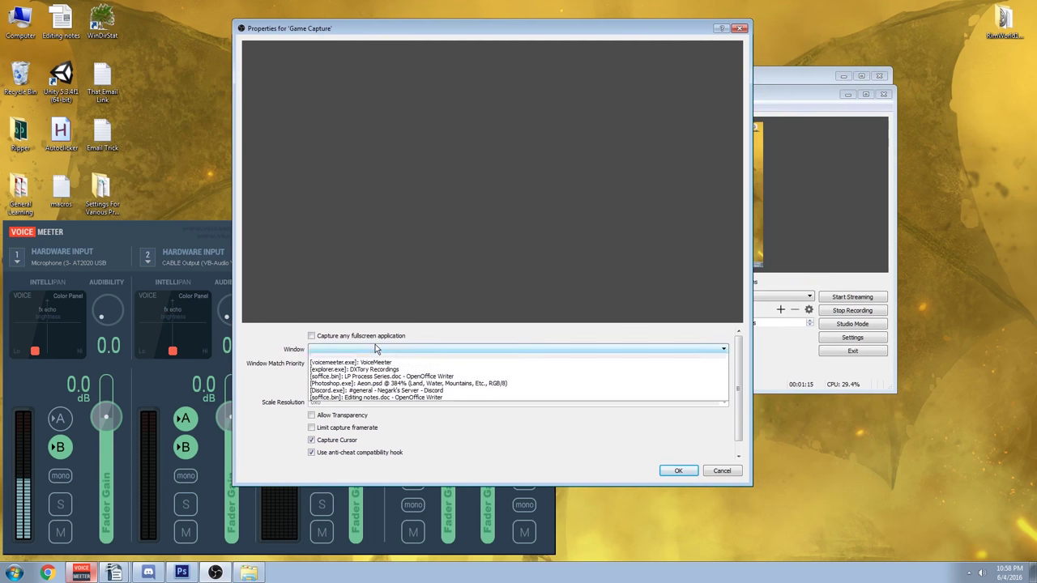
{"action": "left_click", "coordinate": [352, 387]}
{"action": "left_click", "coordinate": [677, 470]}
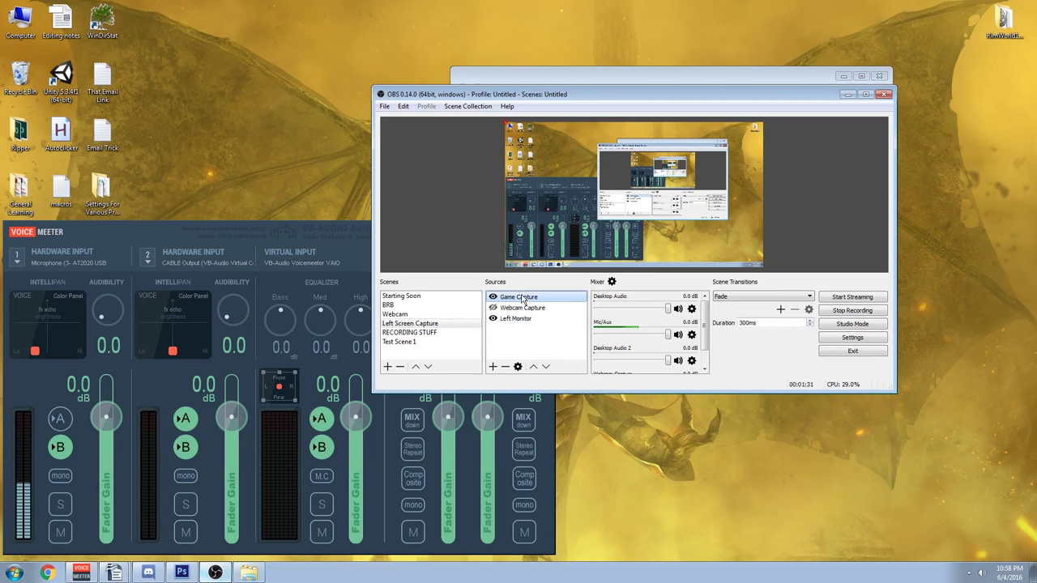
Delete the Game Capture source from the scene, then shift the OBS window up and right.
{"action": "right_click", "coordinate": [521, 298]}
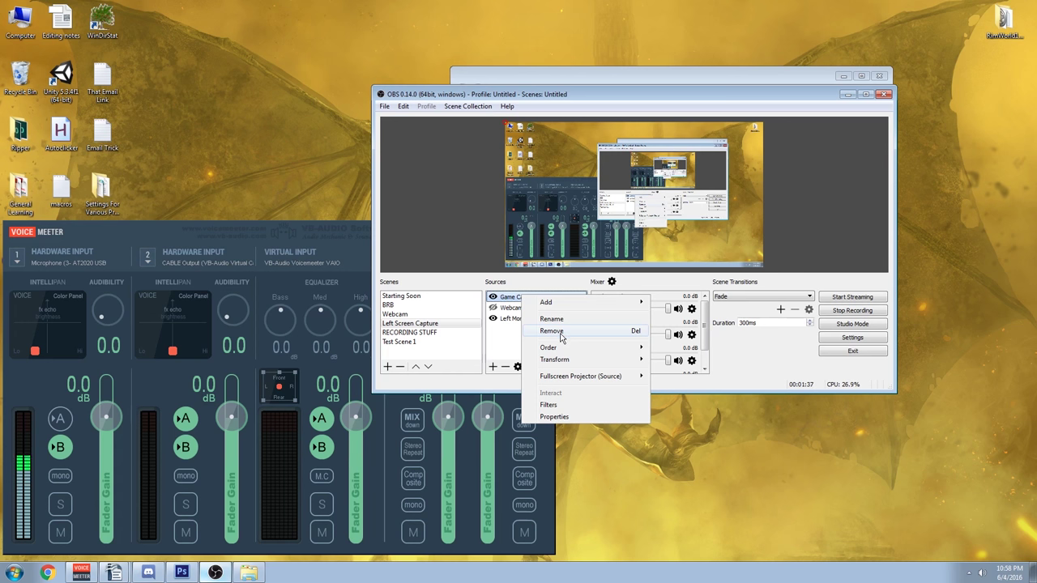
{"action": "left_click", "coordinate": [560, 334]}
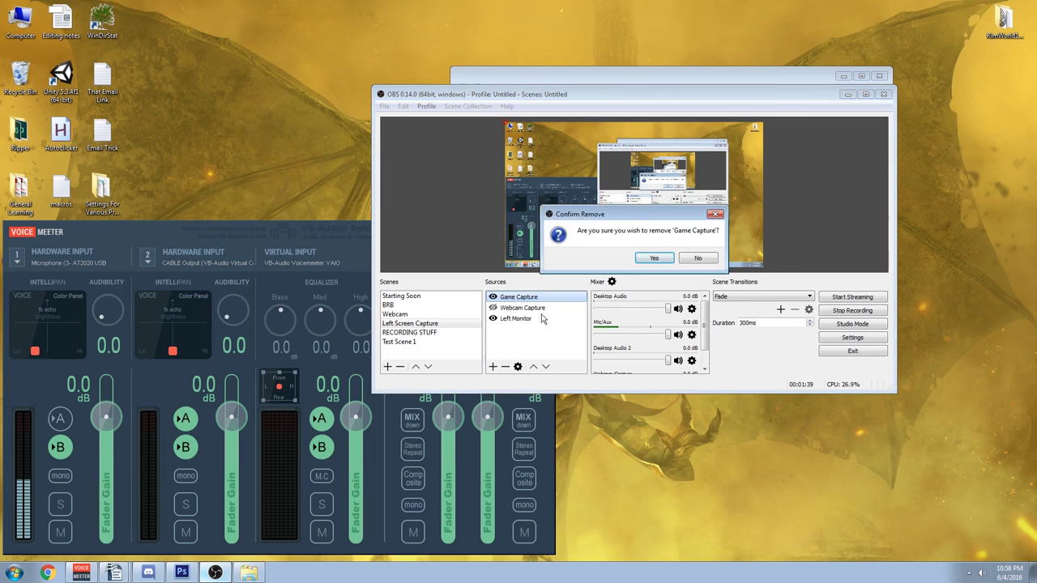
{"action": "left_click", "coordinate": [640, 260]}
{"action": "left_click_drag", "start_coordinate": [563, 101], "coordinate": [616, 86]}
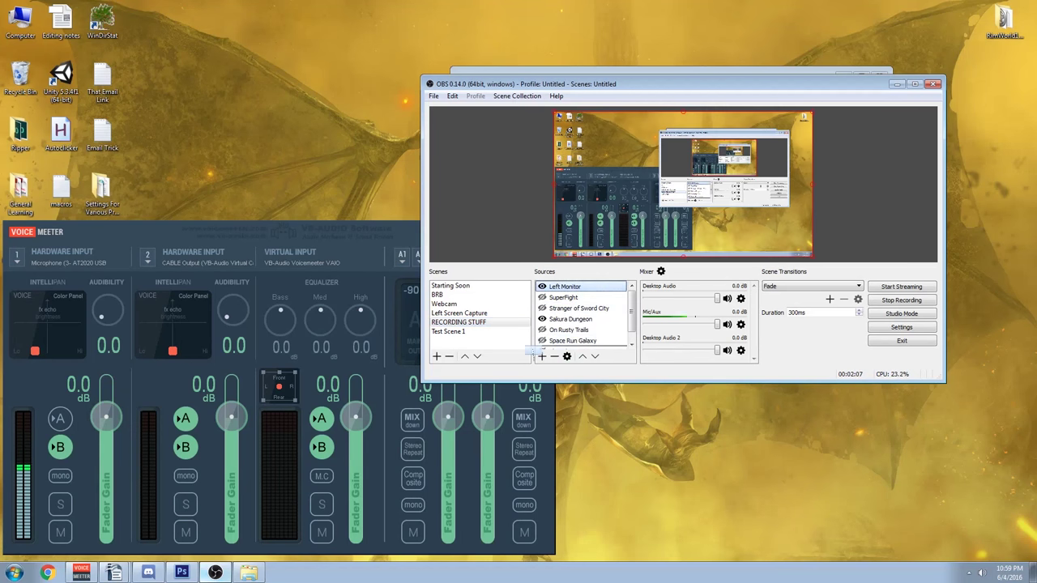
Move Left Monitor to the bottom of the RECORDING STUFF sources list.
{"action": "left_click_drag", "start_coordinate": [529, 349], "coordinate": [537, 355]}
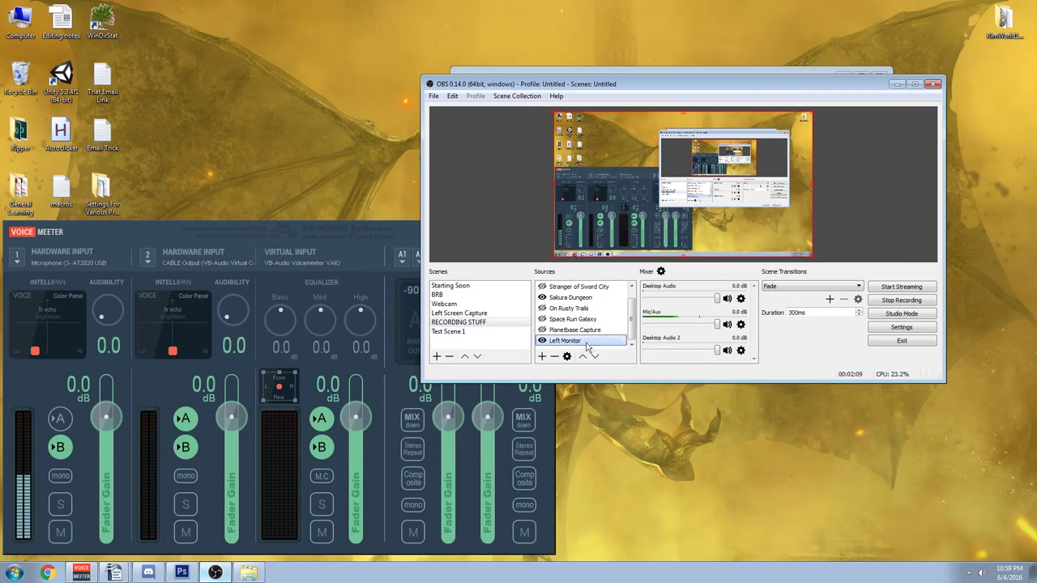
{"action": "scroll", "coordinate": [551, 314], "scroll_direction": "up", "scroll_amount": 1}
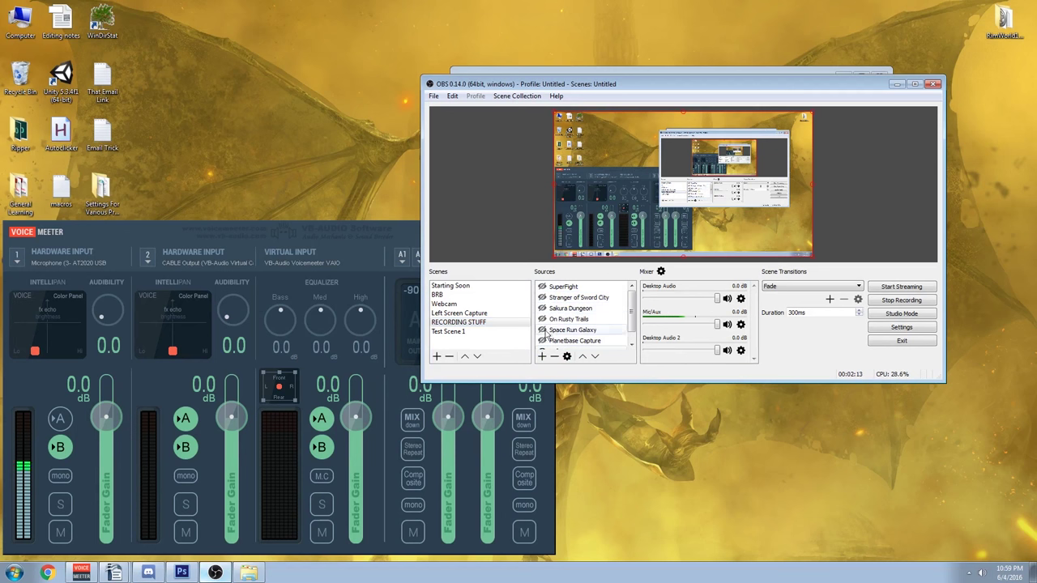
{"action": "scroll", "coordinate": [551, 332], "scroll_direction": "down", "scroll_amount": 1}
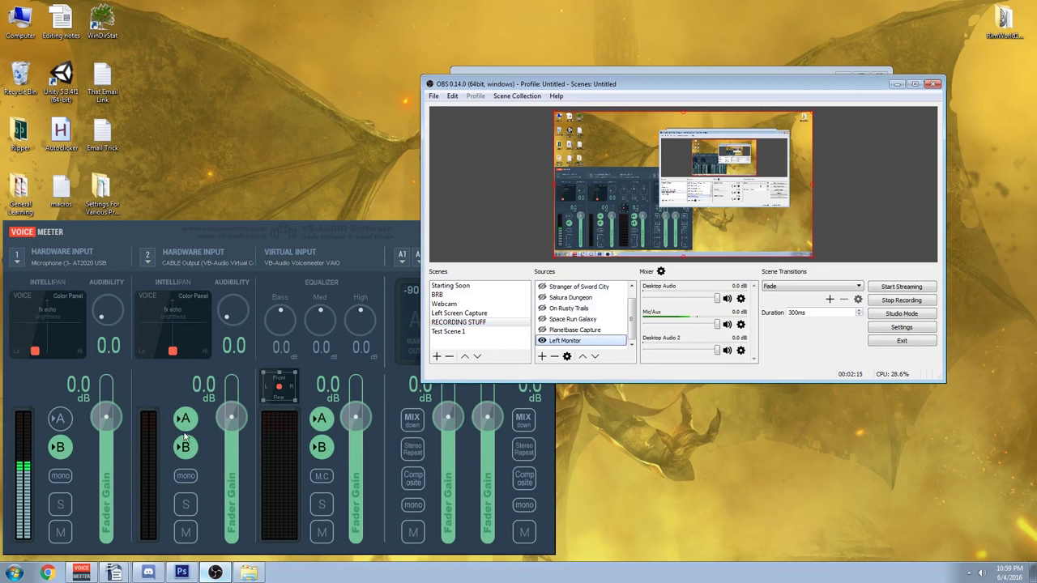
Check which window On Rusty Trails captures, closing its properties without changes.
{"action": "right_click", "coordinate": [566, 309]}
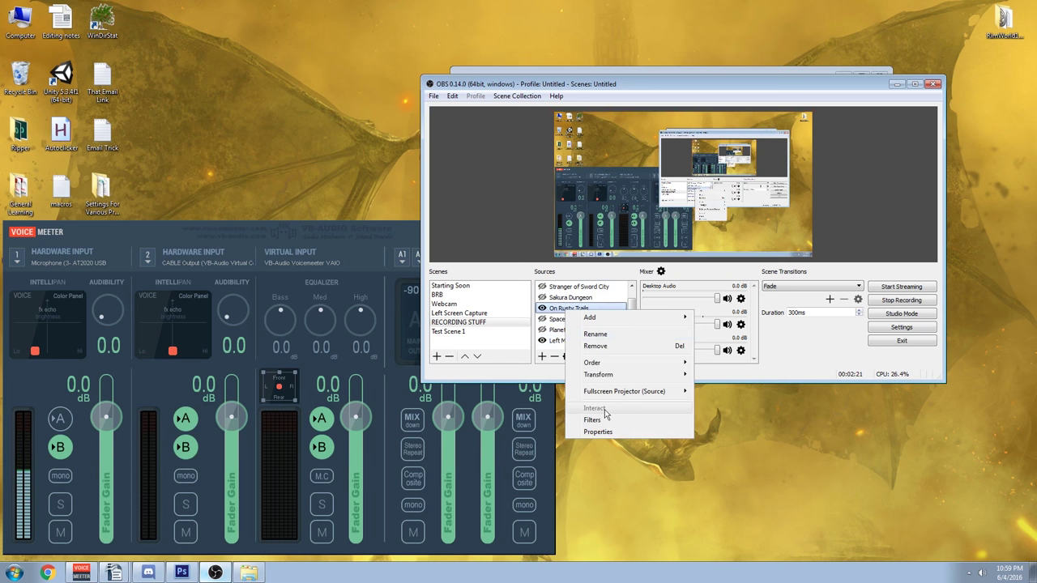
{"action": "left_click", "coordinate": [600, 432]}
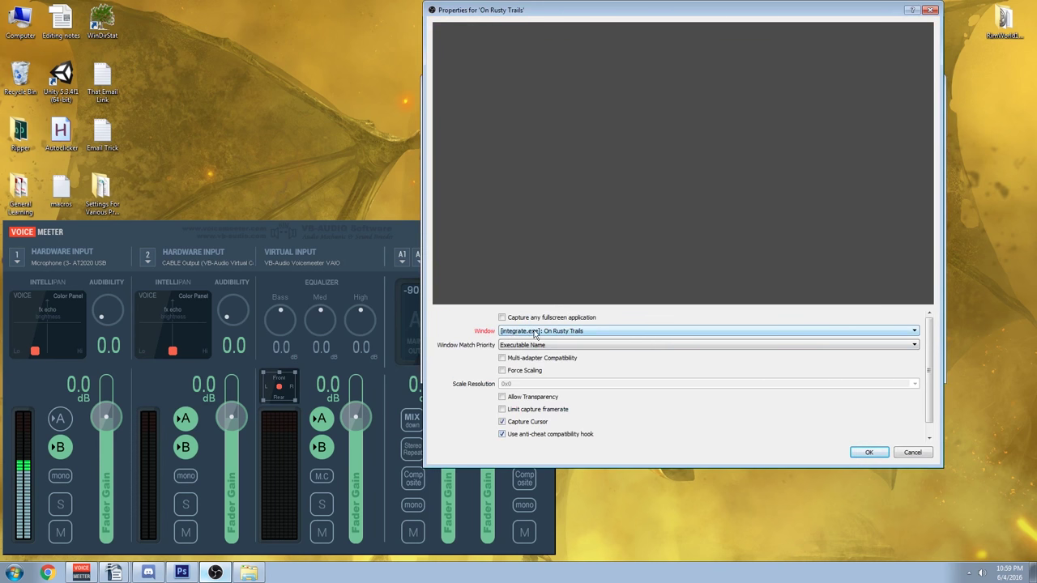
{"action": "left_click", "coordinate": [512, 333]}
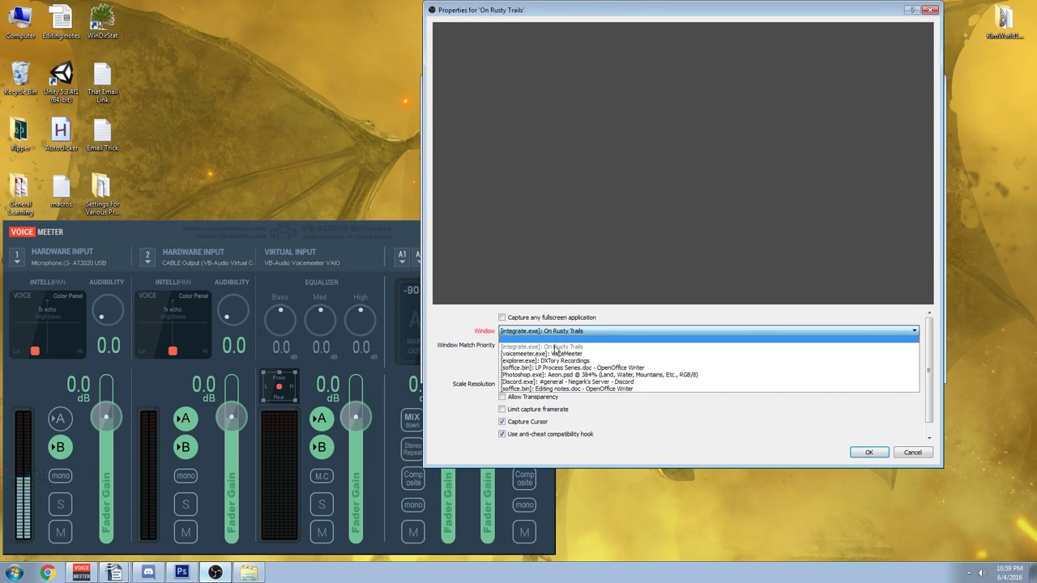
{"action": "left_click", "coordinate": [913, 452]}
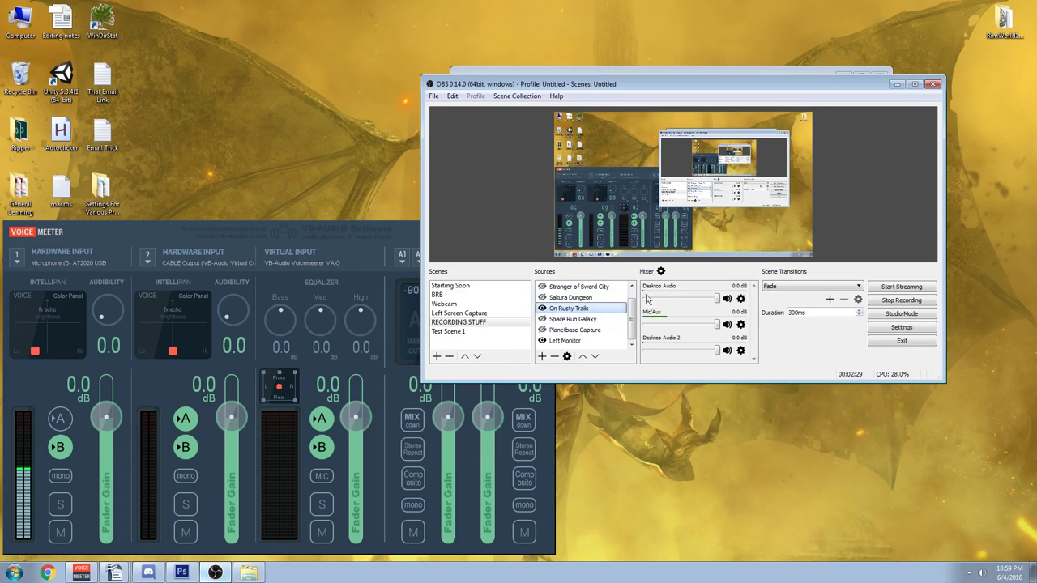
{"action": "left_click", "coordinate": [542, 309]}
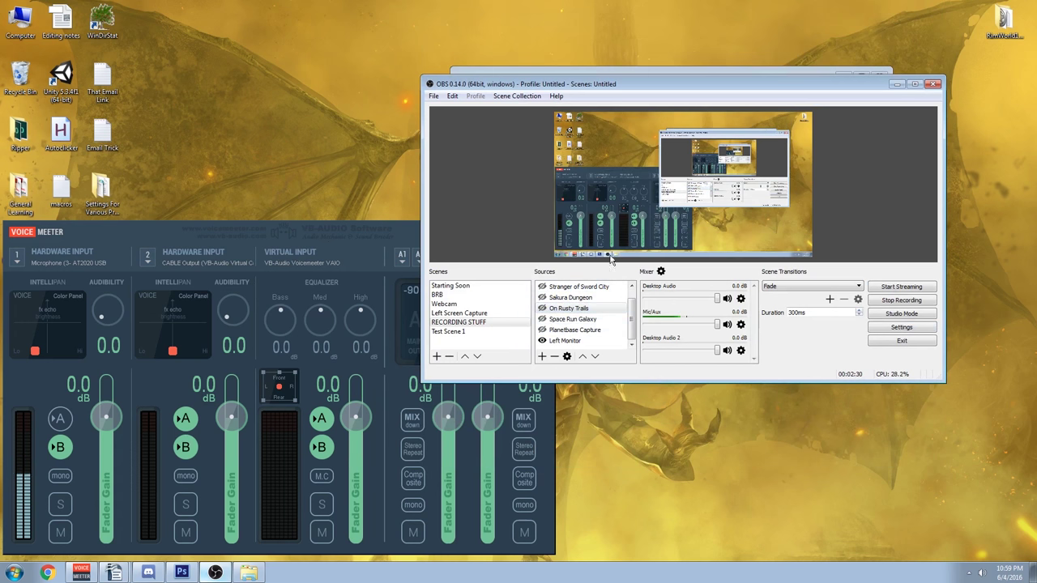
{"action": "left_click", "coordinate": [466, 312]}
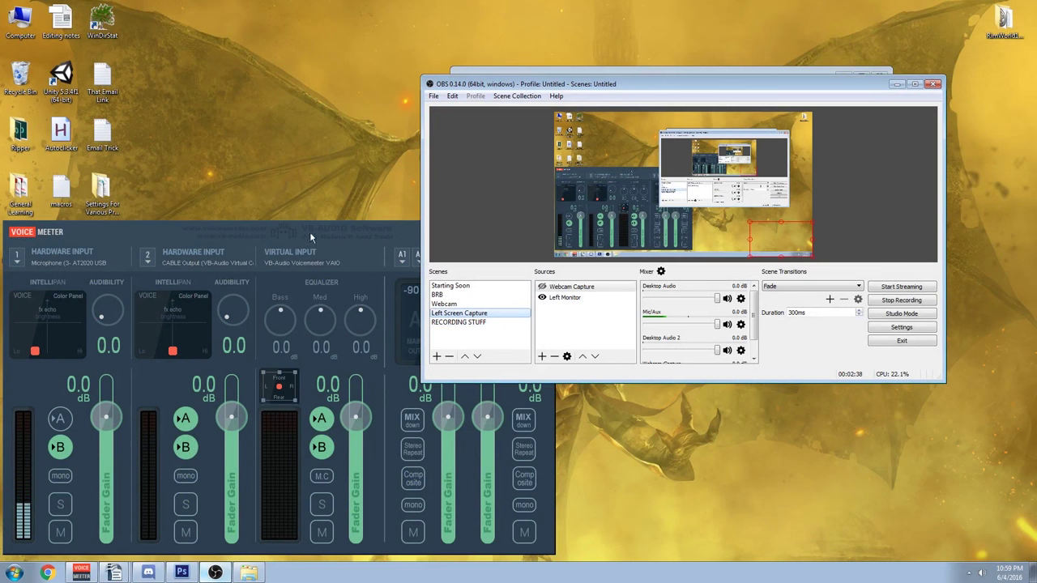
{"action": "left_click_drag", "start_coordinate": [570, 80], "coordinate": [454, 54]}
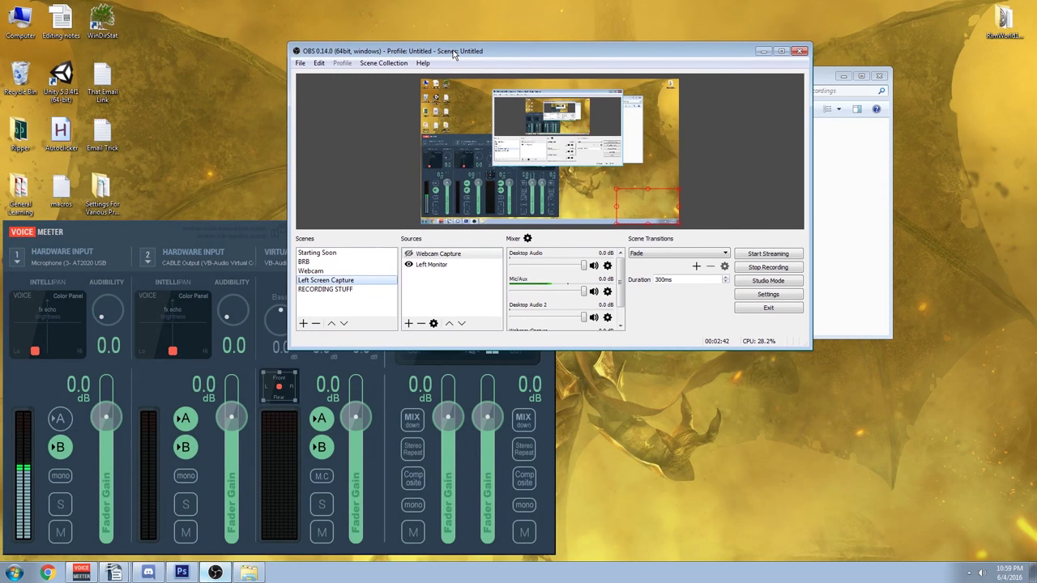
{"action": "left_click", "coordinate": [209, 234]}
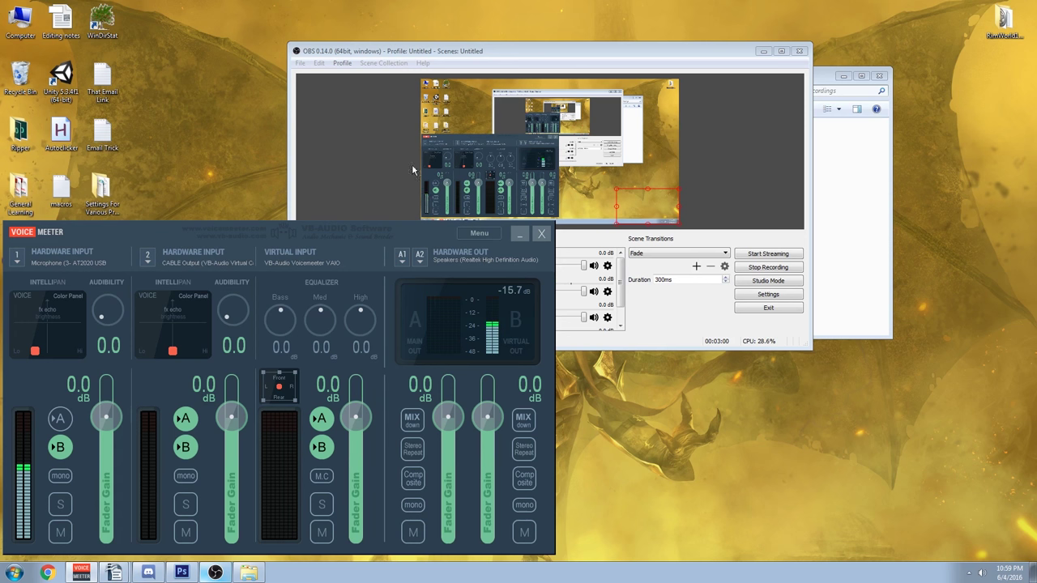
{"action": "left_click", "coordinate": [384, 166]}
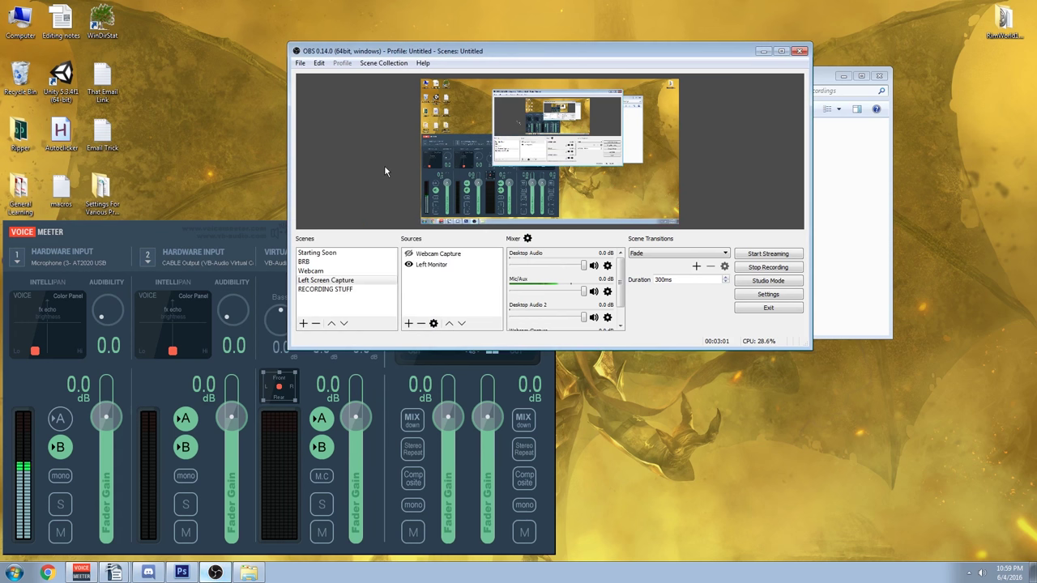
{"action": "left_click", "coordinate": [743, 295]}
Go to the Audio settings and leave the Sample Rate at 44.1khz.
{"action": "left_click_drag", "start_coordinate": [537, 13], "coordinate": [365, 41]}
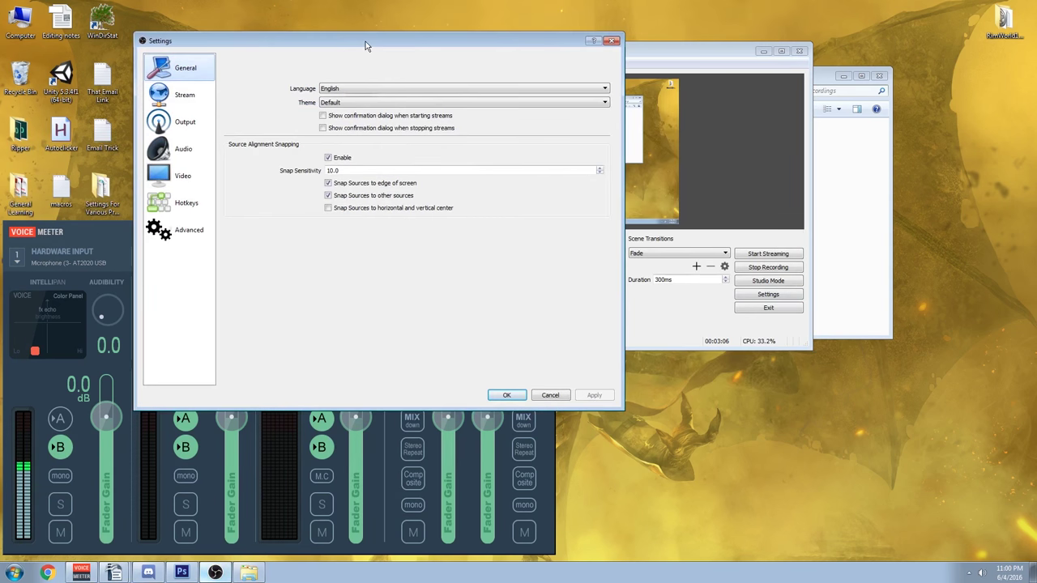
{"action": "left_click", "coordinate": [178, 151]}
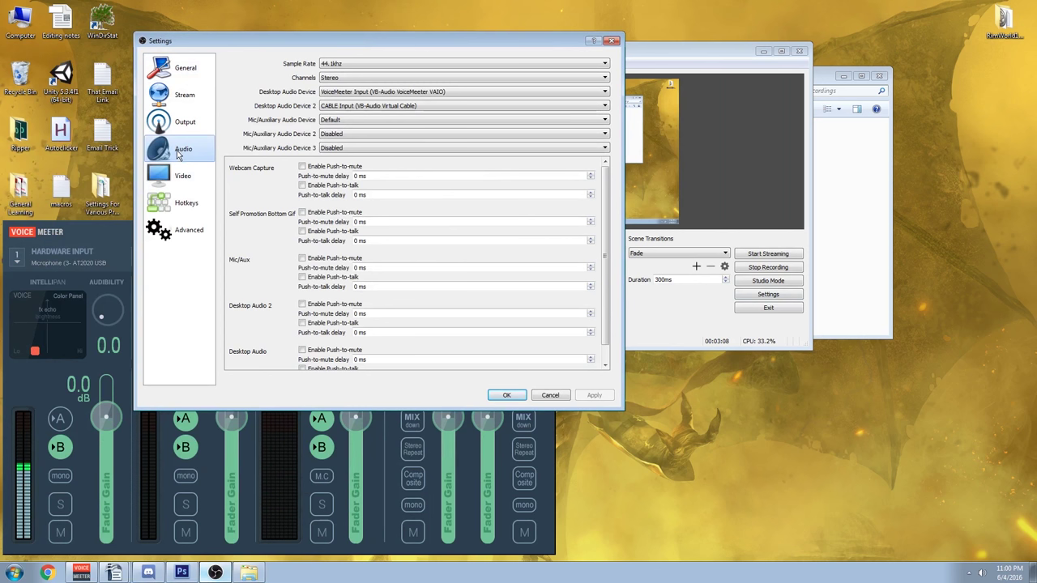
{"action": "left_click", "coordinate": [357, 64]}
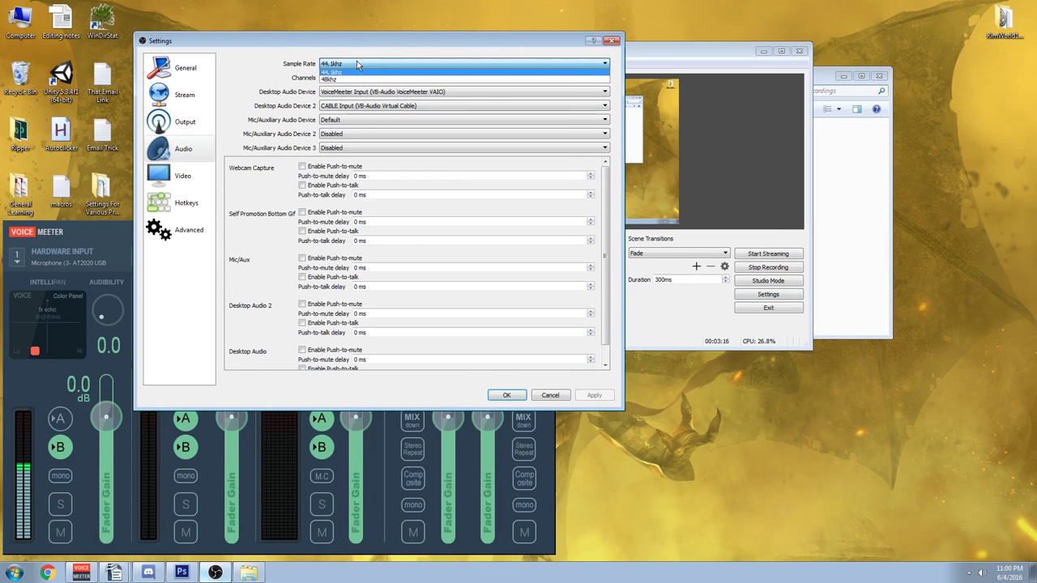
{"action": "left_click", "coordinate": [357, 62]}
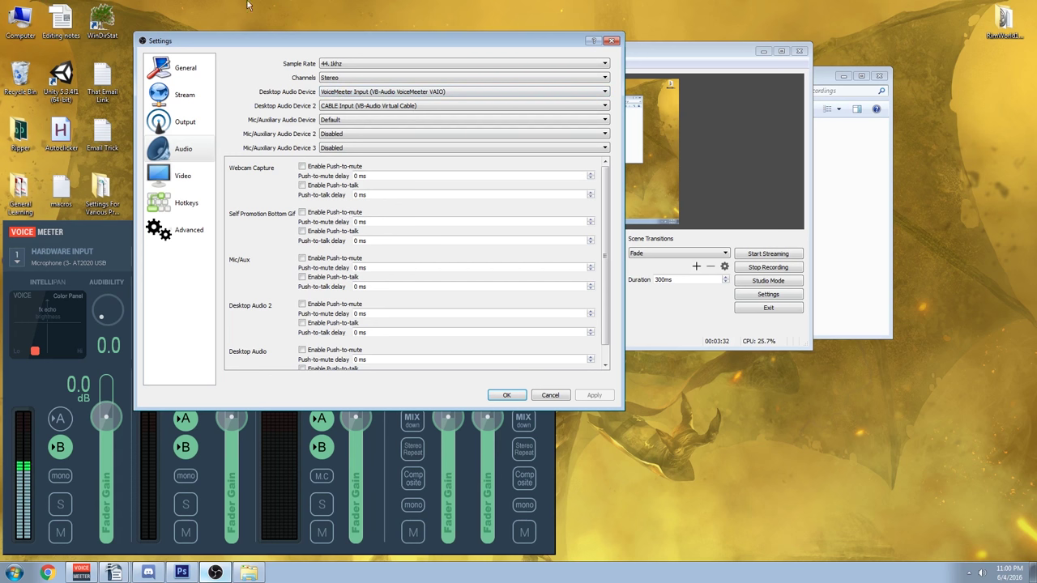
{"action": "left_click", "coordinate": [345, 93]}
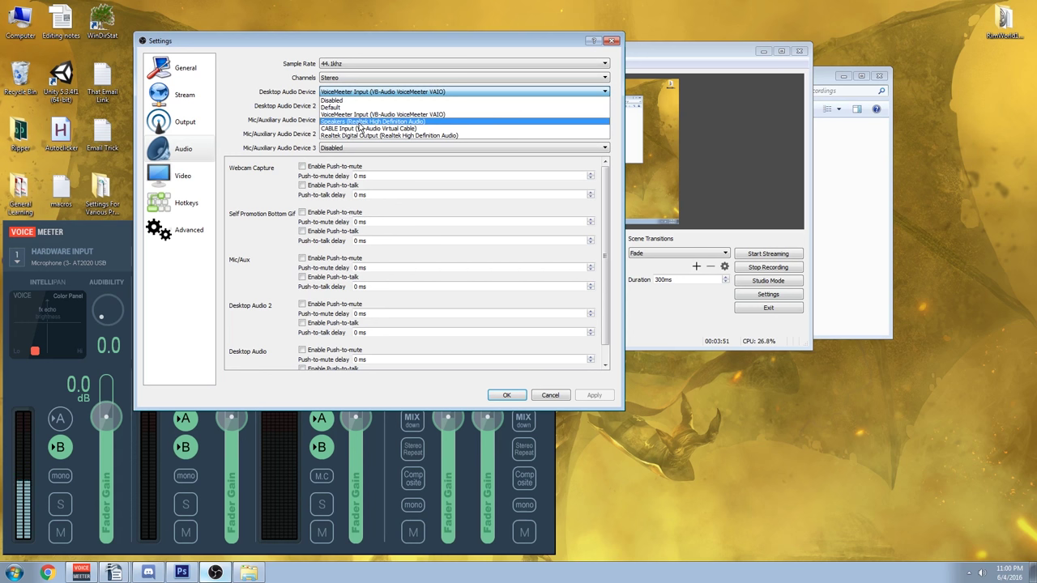
Keep VoiceMeeter Input as Desktop Audio Device and bring up the Desktop Audio Device 2 list.
{"action": "left_click", "coordinate": [359, 116]}
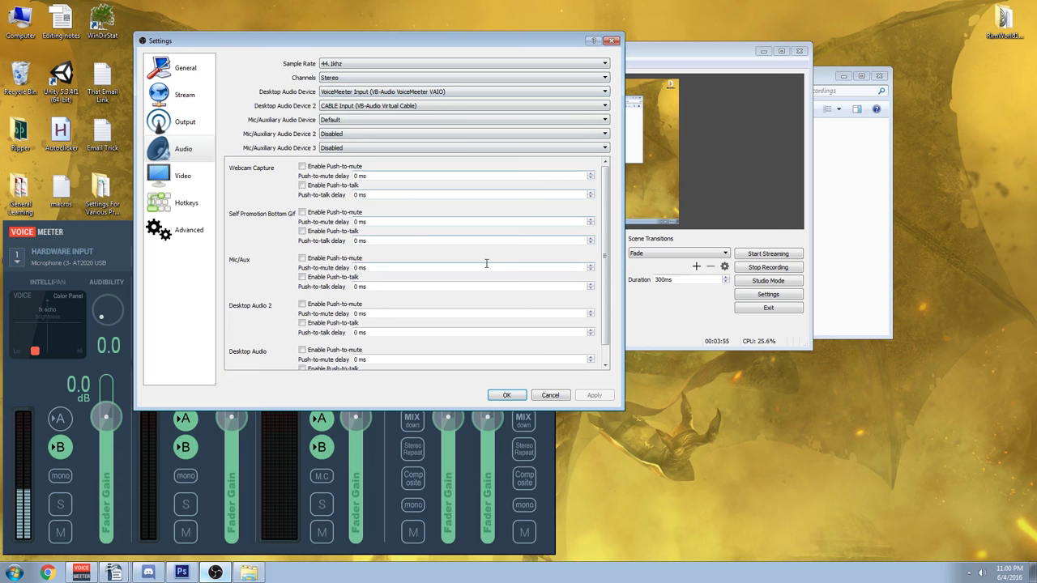
{"action": "left_click", "coordinate": [353, 108]}
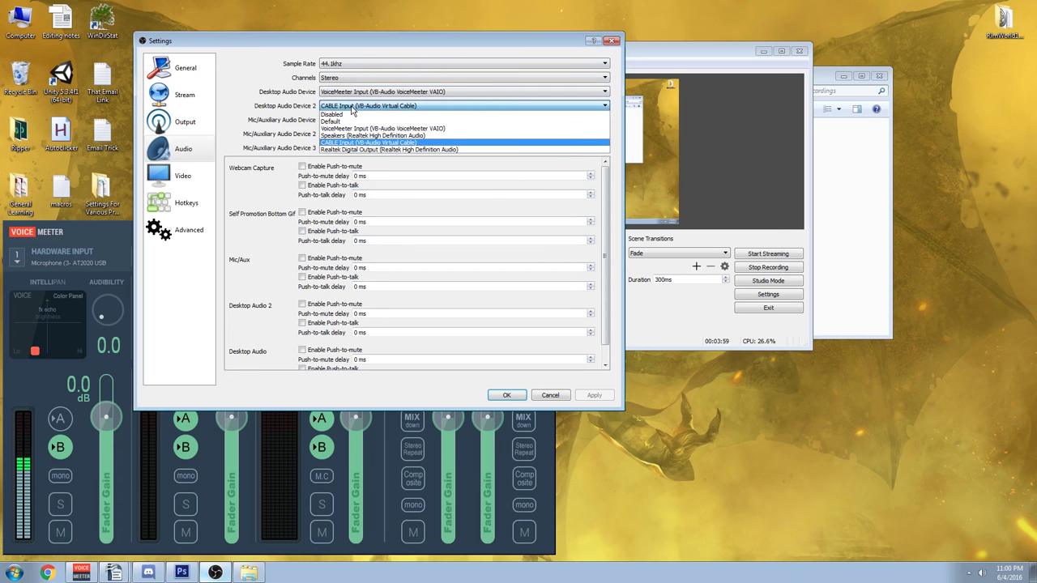
Leave Desktop Audio Device 2 on CABLE Input and Mic/Auxiliary Audio on Default.
{"action": "left_click", "coordinate": [404, 145]}
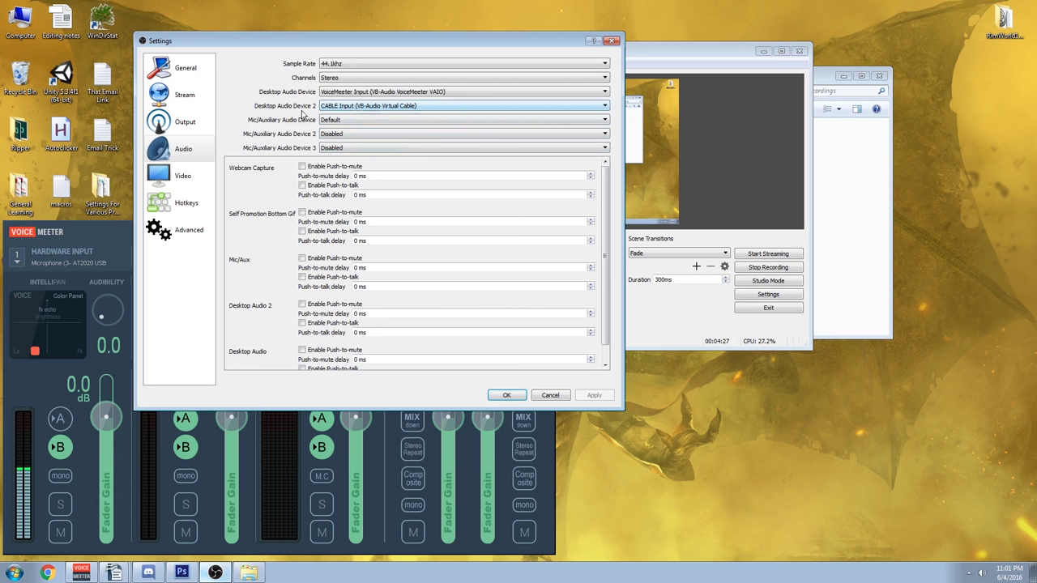
{"action": "left_click", "coordinate": [403, 123]}
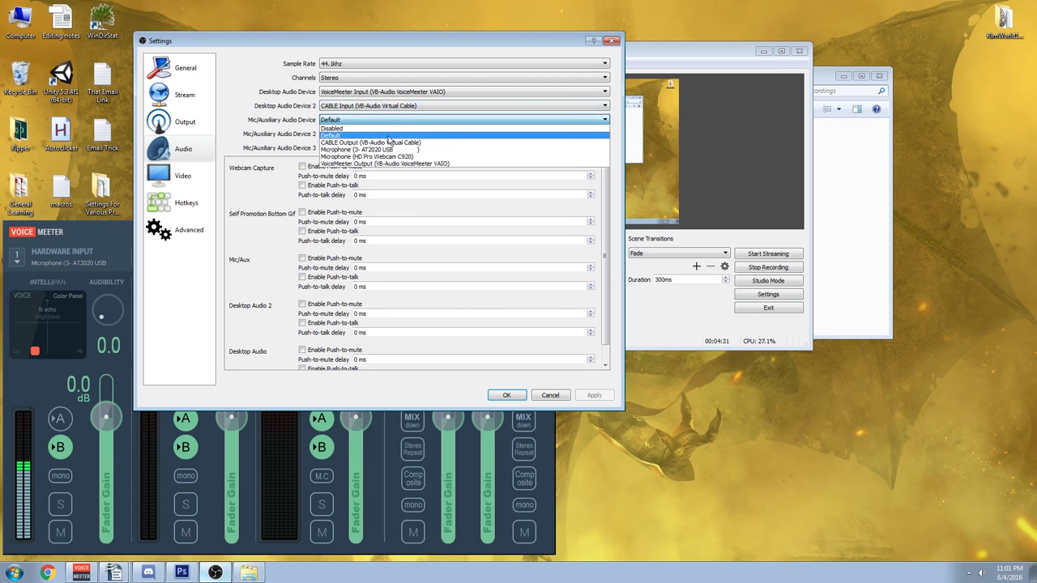
{"action": "left_click", "coordinate": [381, 135]}
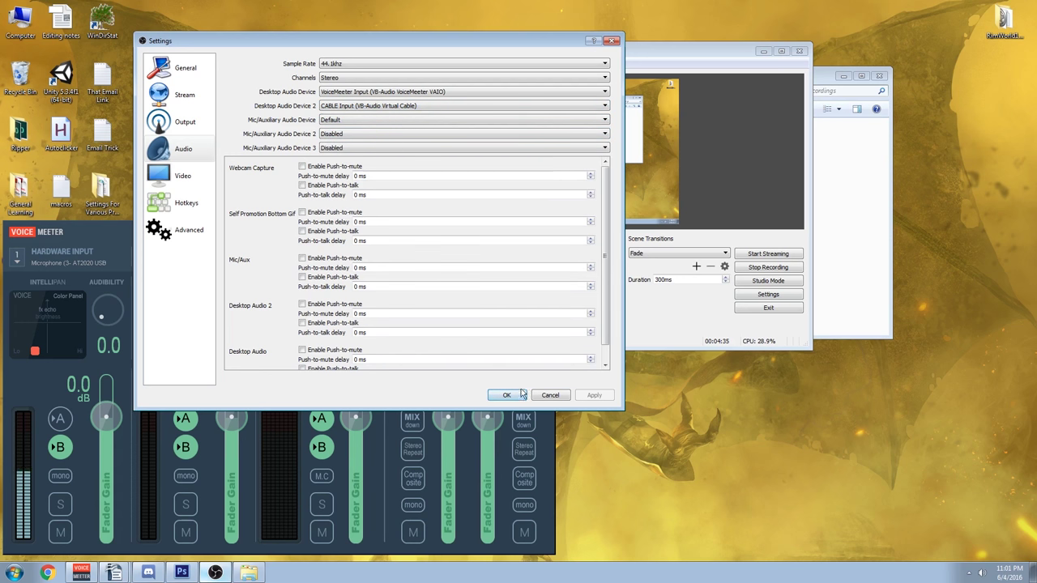
Switch Desktop Audio Device 2 to Disabled, then to VoiceMeeter Input, and close Settings.
{"action": "left_click", "coordinate": [355, 107]}
{"action": "left_click", "coordinate": [356, 122]}
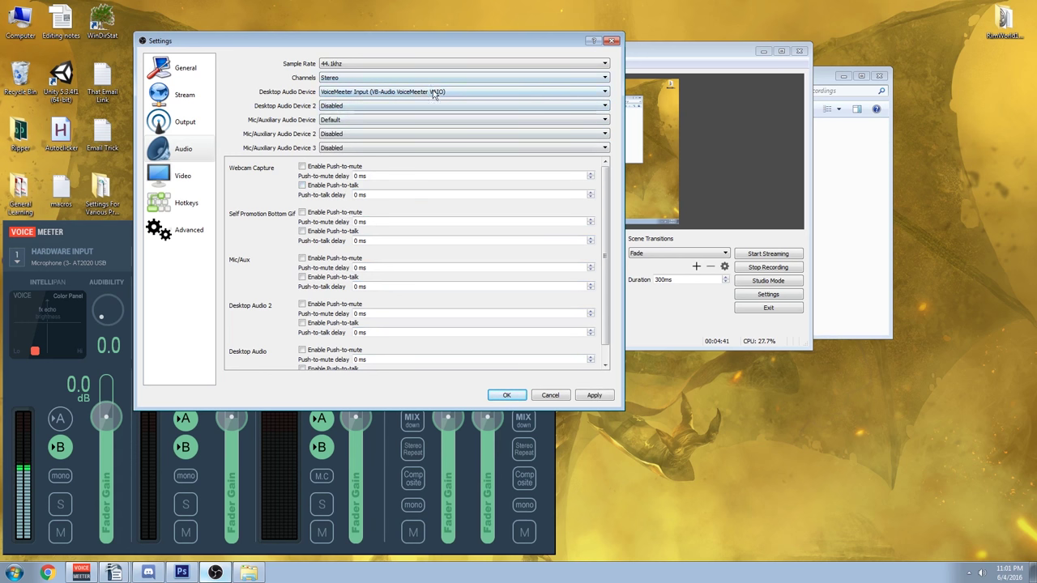
{"action": "left_click", "coordinate": [397, 106]}
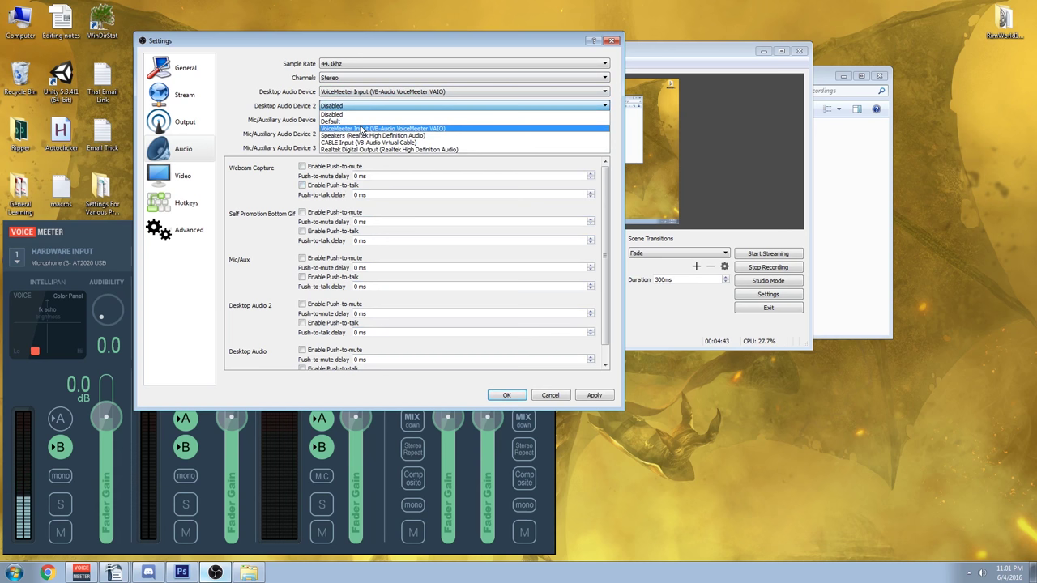
{"action": "left_click", "coordinate": [373, 128]}
{"action": "left_click", "coordinate": [557, 398]}
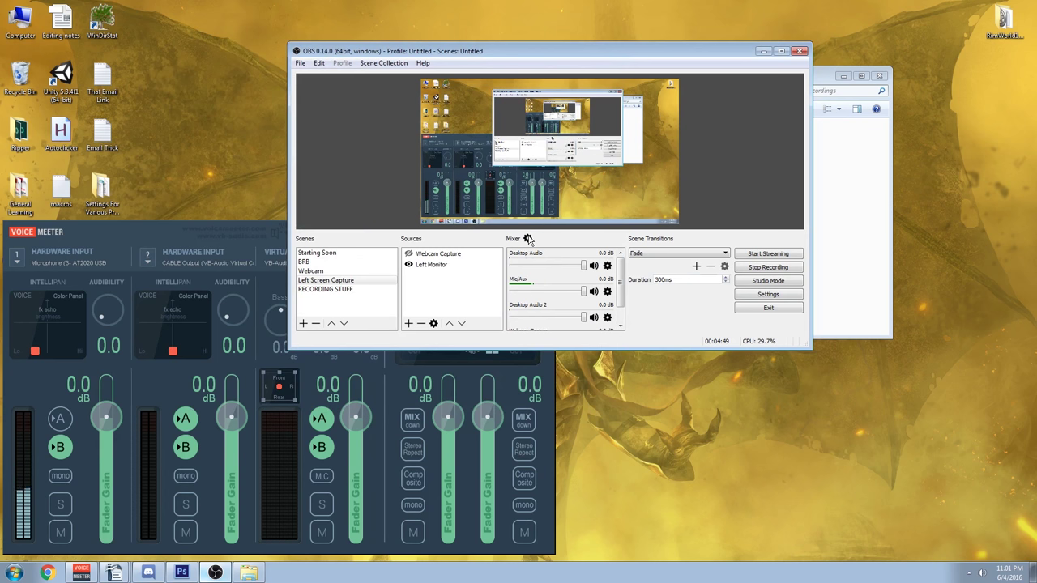
Review Advanced Audio Properties: Desktop Audio on track 1, Mic/Aux on 2, Desktop Audio 2 on 3.
{"action": "left_click", "coordinate": [528, 240]}
{"action": "left_click_drag", "start_coordinate": [553, 111], "coordinate": [308, 115]}
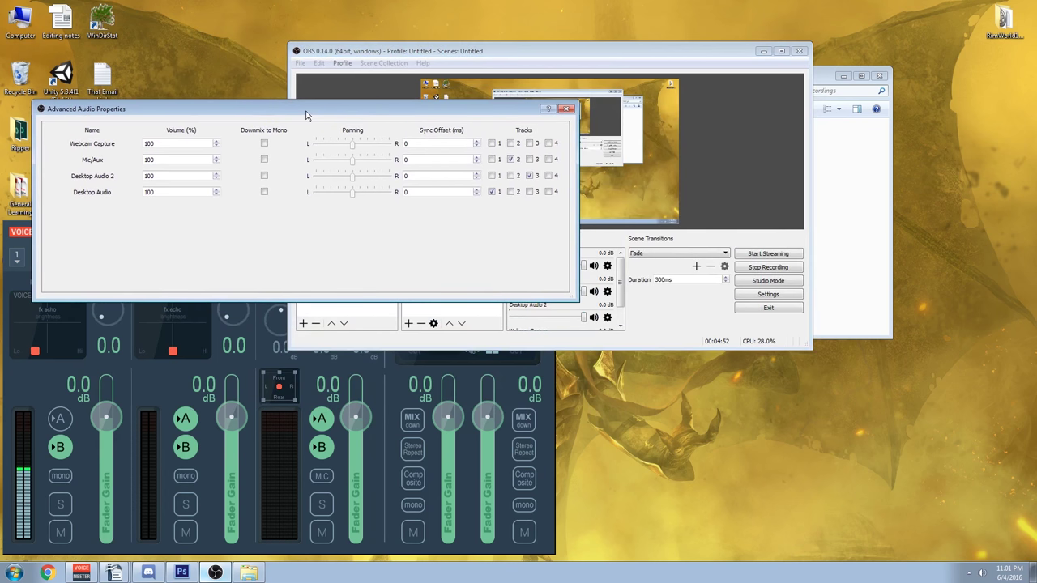
{"action": "left_click", "coordinate": [568, 109]}
Check the Output Recording (mp4, tracks 1–3) and Streaming (track 1) settings, then cancel.
{"action": "left_click", "coordinate": [751, 294]}
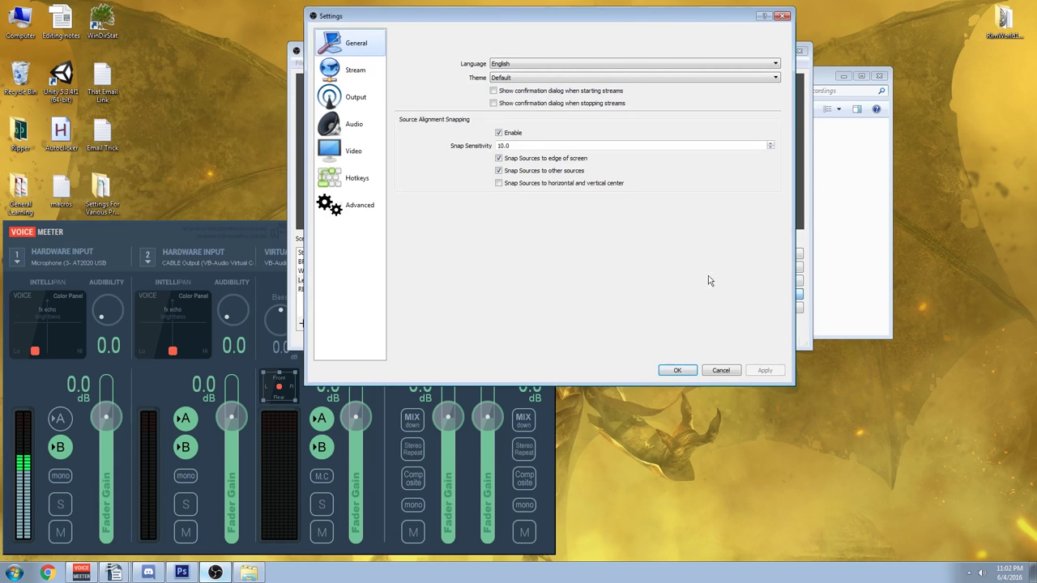
{"action": "left_click", "coordinate": [370, 103]}
{"action": "left_click", "coordinate": [447, 64]}
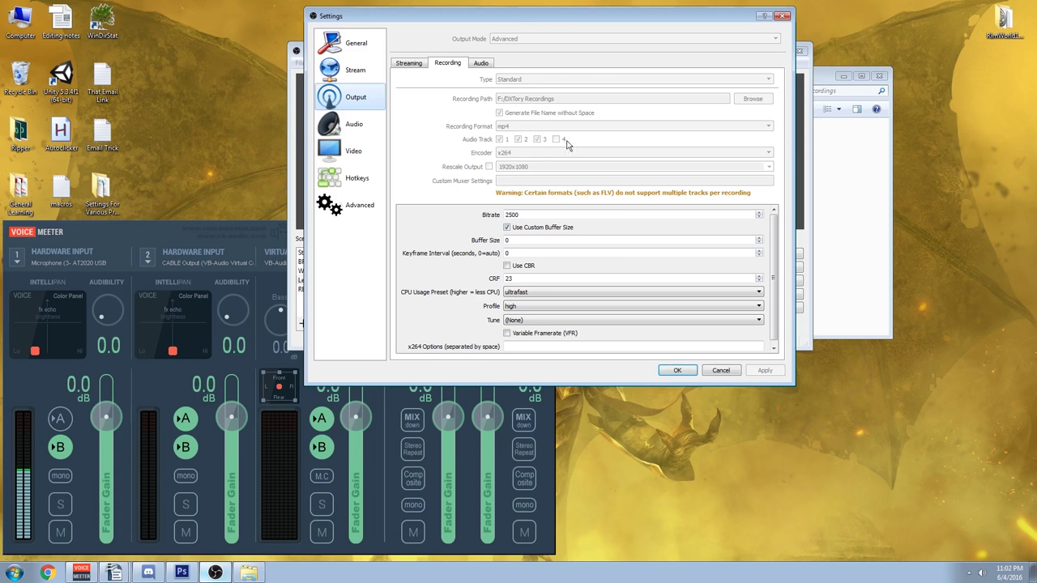
{"action": "left_click", "coordinate": [408, 64]}
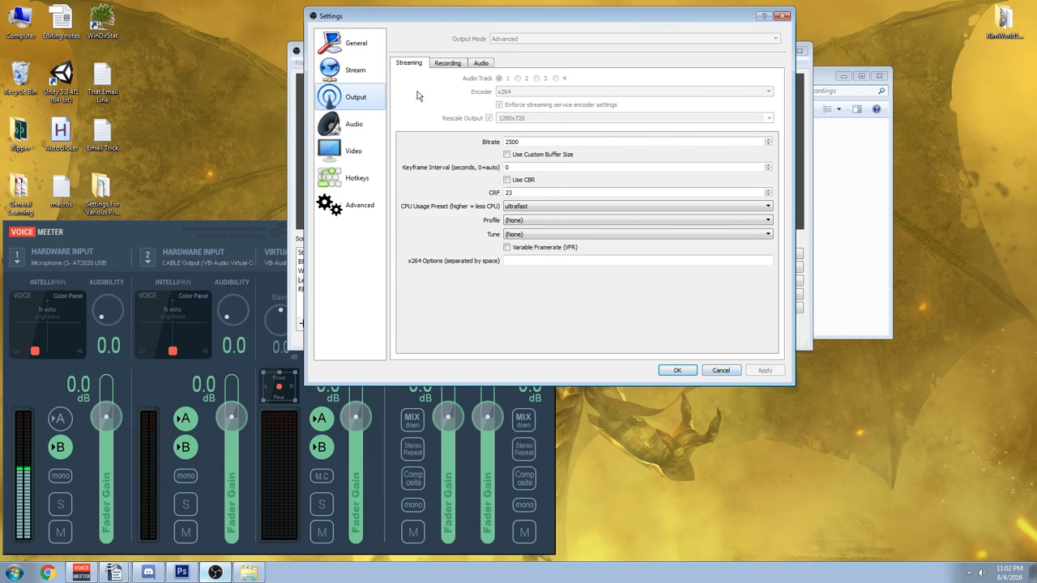
{"action": "left_click", "coordinate": [446, 64]}
{"action": "left_click", "coordinate": [721, 370]}
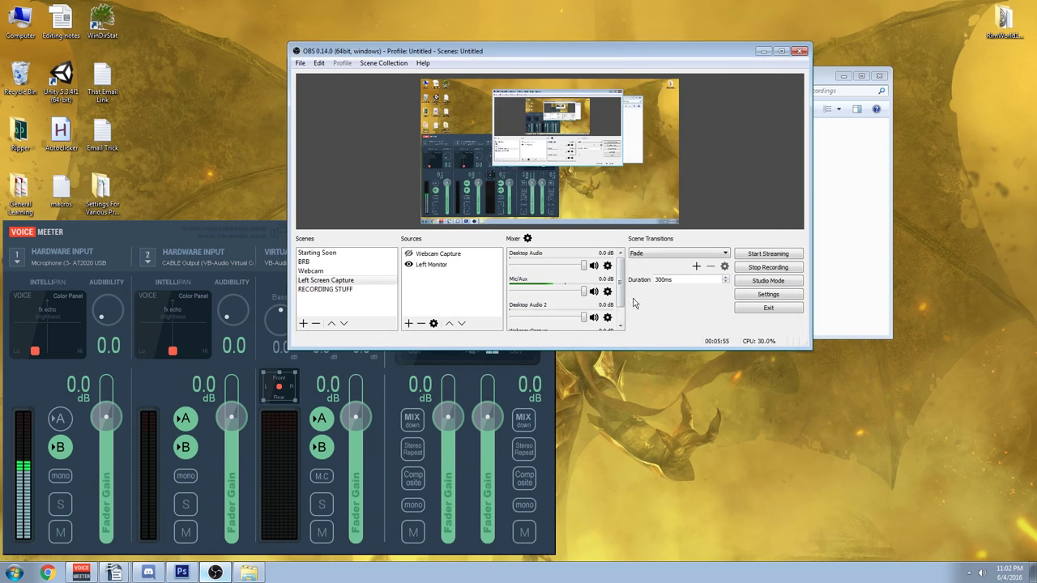
Review the per-source track assignments in Advanced Audio Properties, then move OBS to the upper right.
{"action": "left_click", "coordinate": [529, 239]}
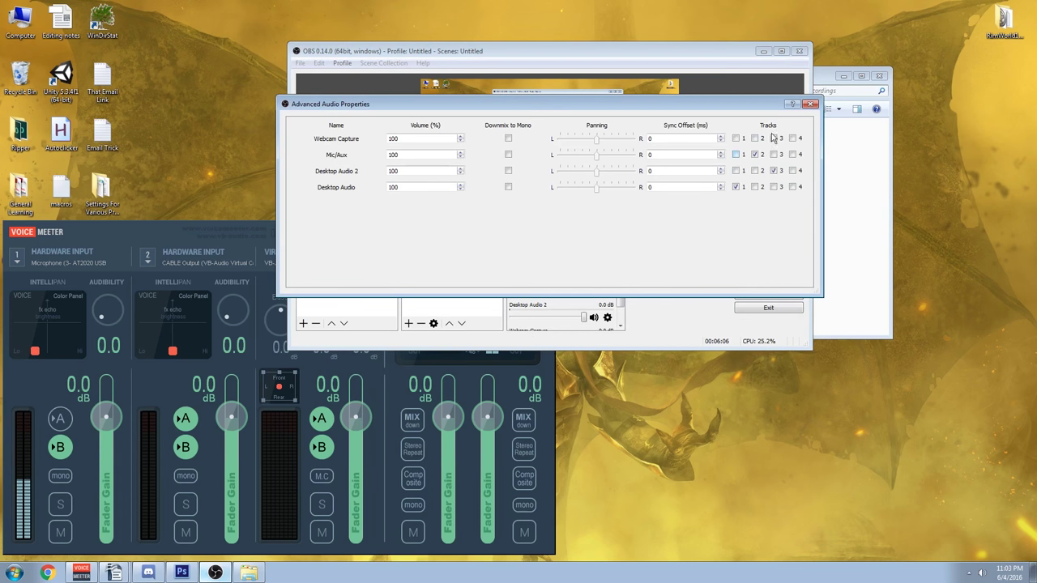
{"action": "left_click", "coordinate": [810, 105]}
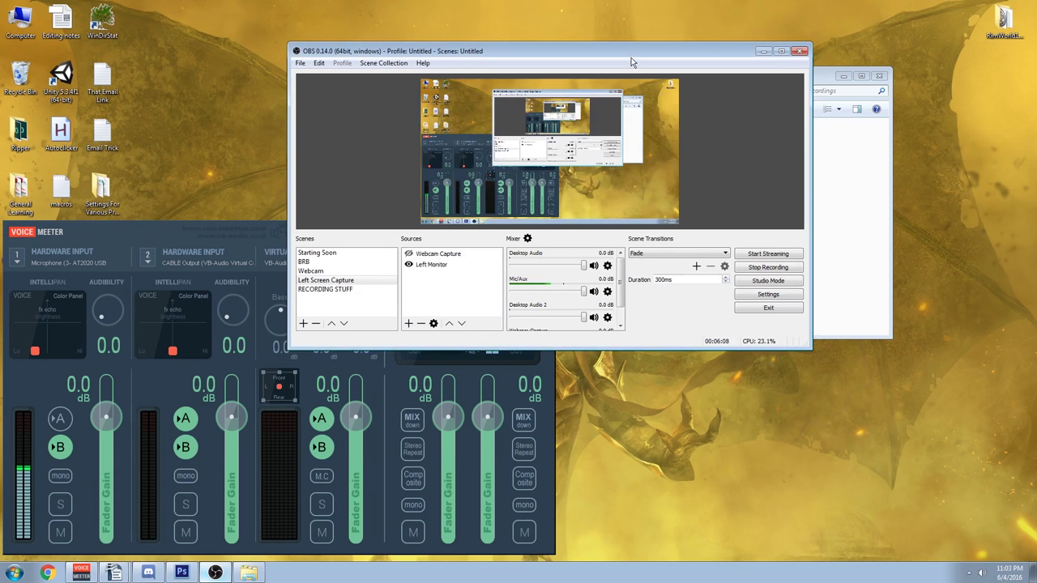
{"action": "left_click_drag", "start_coordinate": [632, 52], "coordinate": [848, 16]}
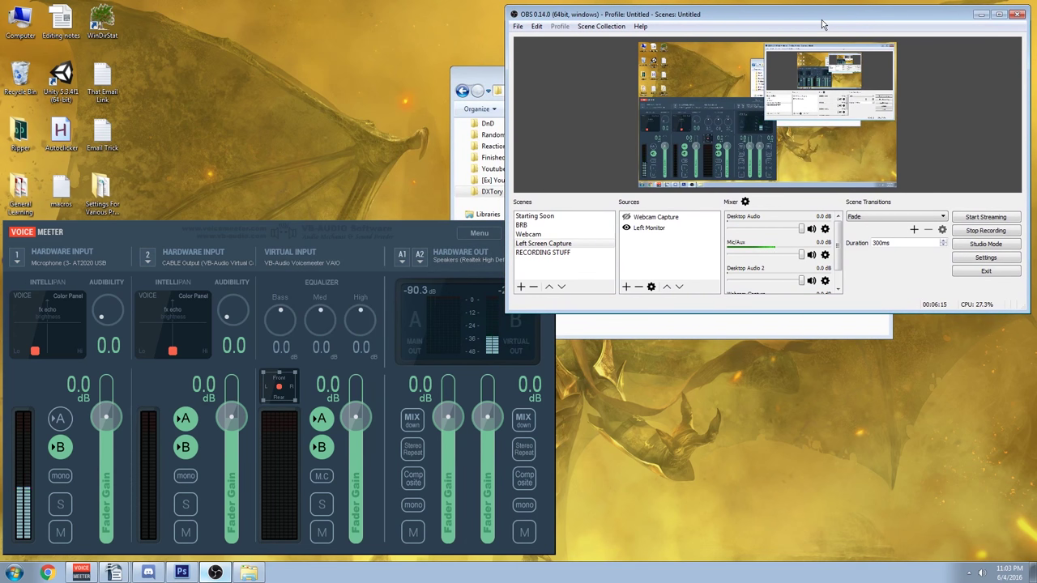
Launch Audacity from a Start menu search and place the DXTory Recordings folder beside it.
{"action": "left_click_drag", "start_coordinate": [497, 76], "coordinate": [292, 74]}
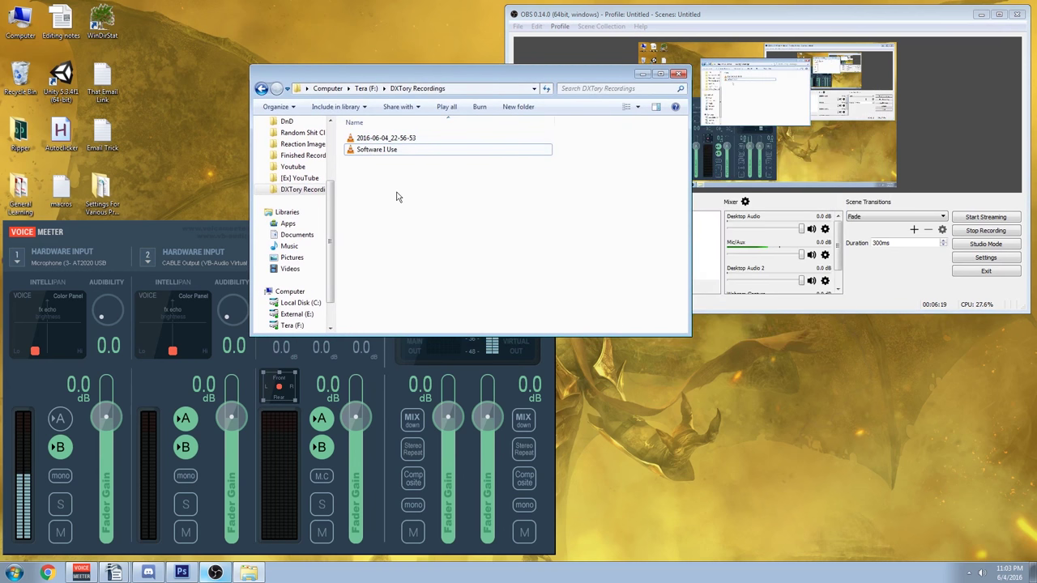
{"action": "left_click_drag", "start_coordinate": [505, 79], "coordinate": [398, 85]}
{"action": "left_click", "coordinate": [13, 573]}
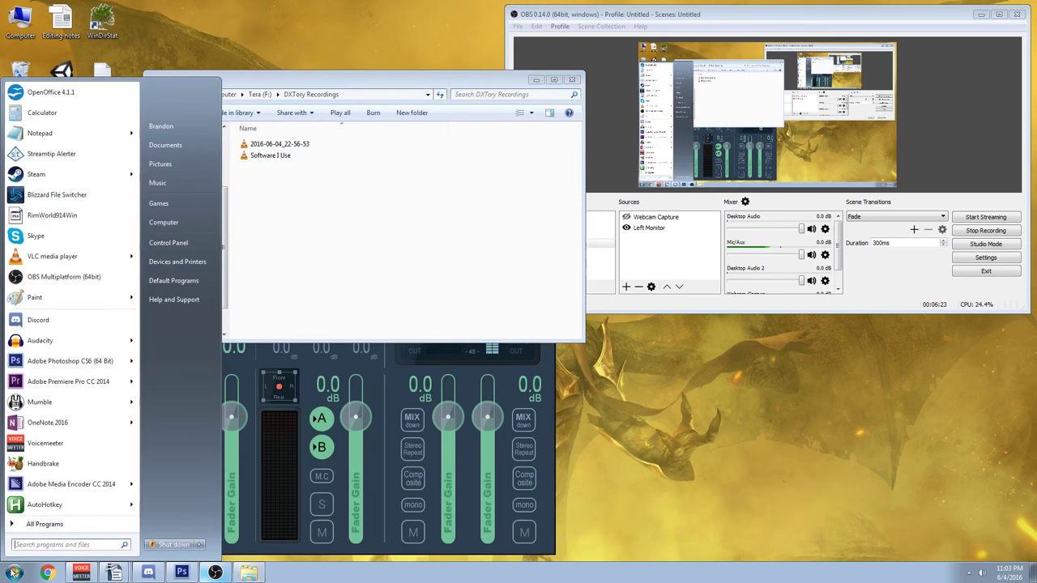
{"action": "type", "text": "aud"}
{"action": "key", "text": "Return"}
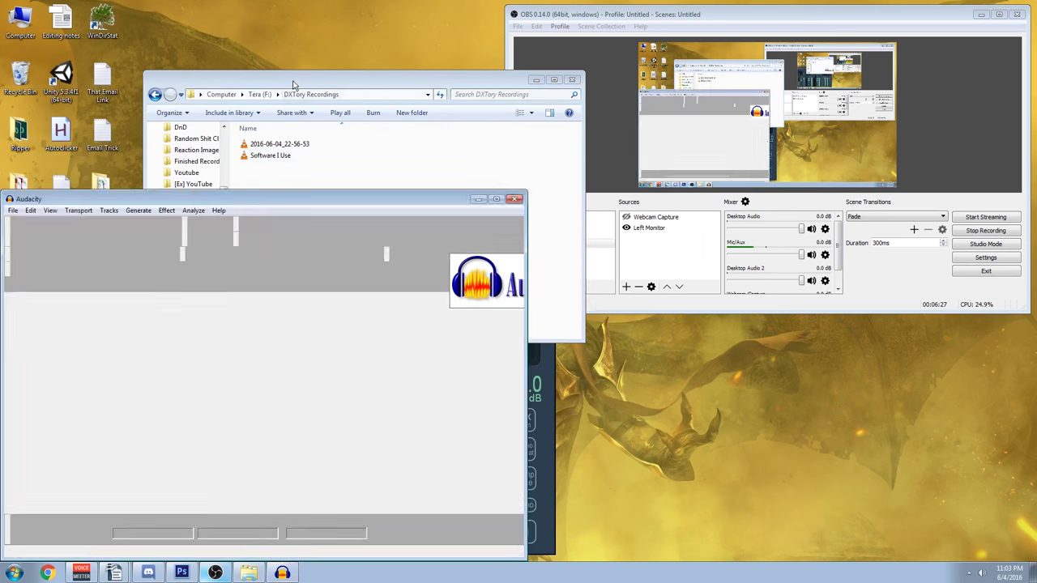
{"action": "left_click_drag", "start_coordinate": [300, 83], "coordinate": [720, 110]}
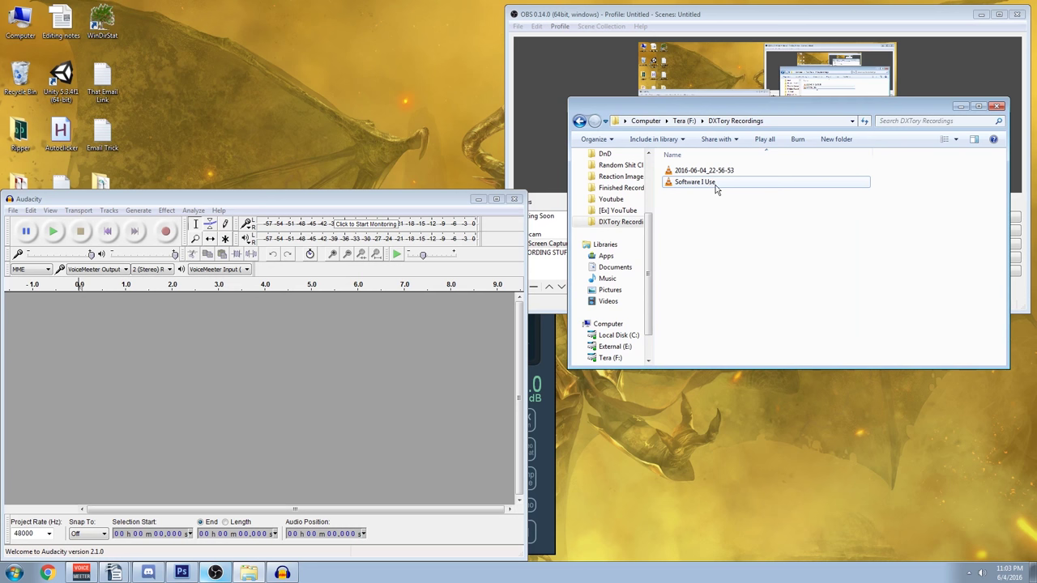
Drag Software I Use.mp4 into Audacity, import all three audio streams, and solo track 1.
{"action": "left_click_drag", "start_coordinate": [716, 189], "coordinate": [382, 367]}
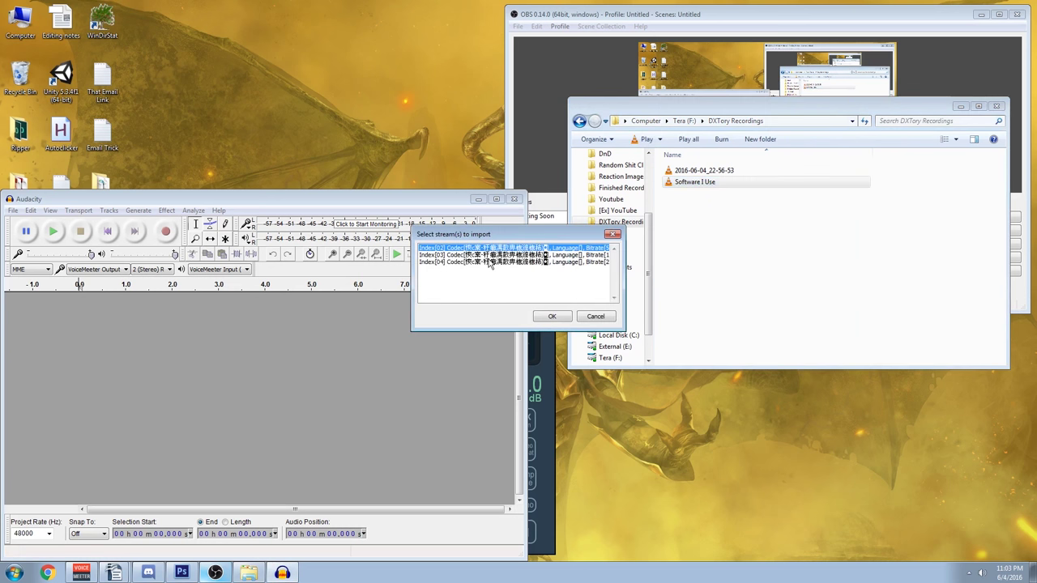
{"action": "left_click_drag", "start_coordinate": [488, 248], "coordinate": [486, 261]}
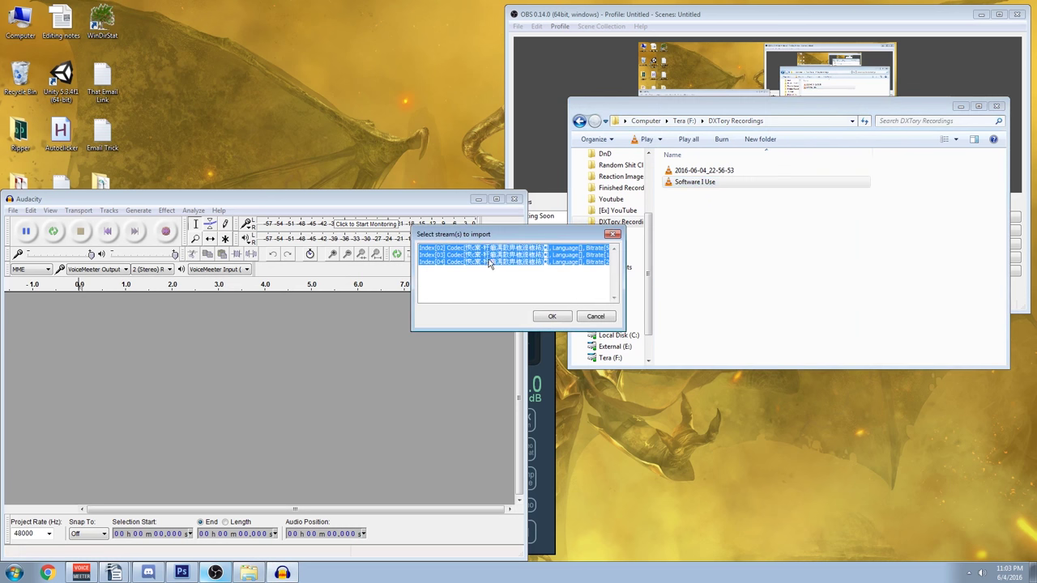
{"action": "left_click", "coordinate": [561, 318]}
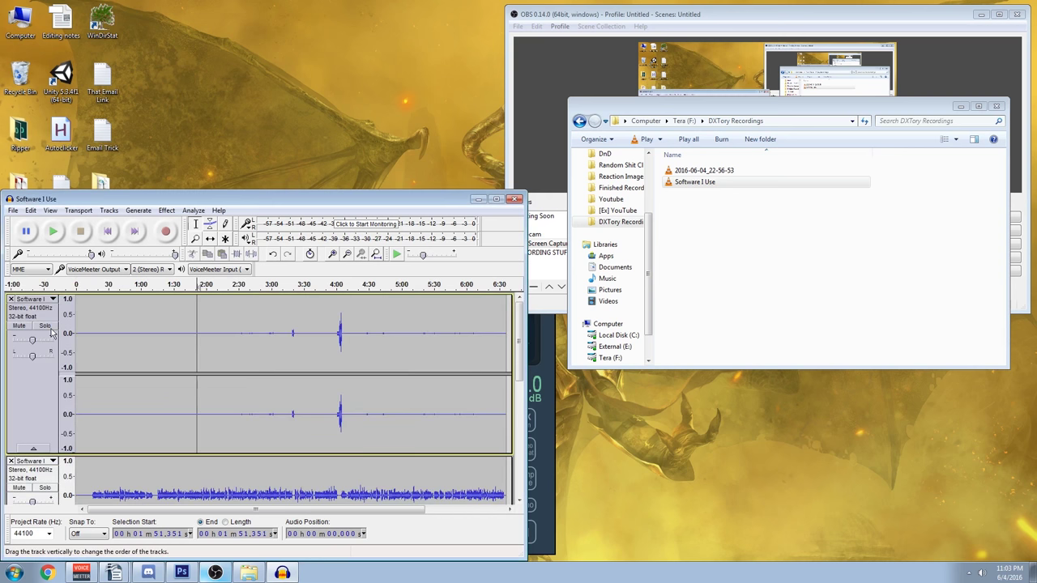
{"action": "left_click", "coordinate": [44, 325]}
Play the first track from the spike near 3:54, stop, then set the position at 4:05.
{"action": "left_click", "coordinate": [196, 340]}
{"action": "left_click", "coordinate": [330, 337]}
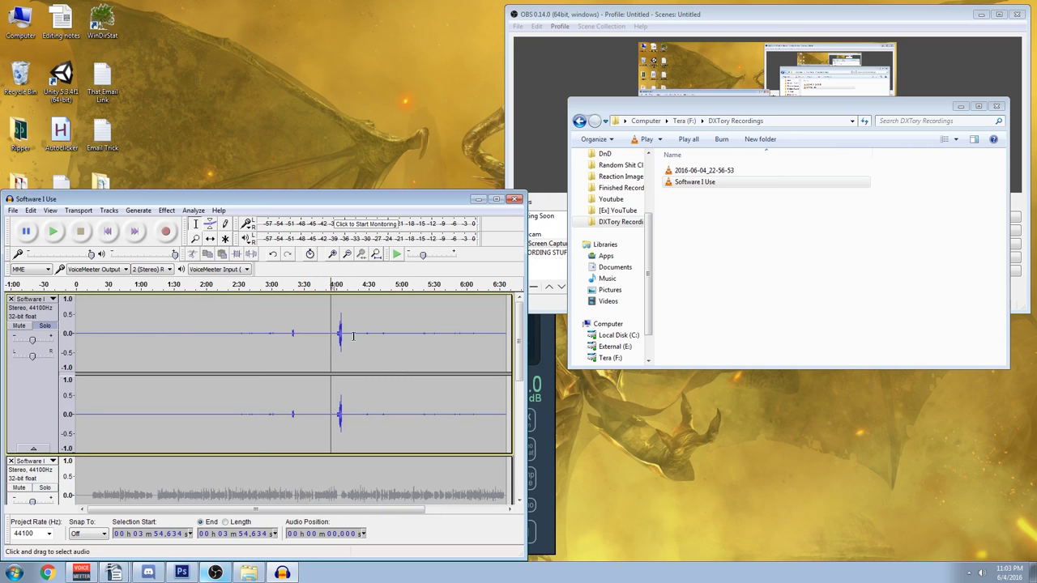
{"action": "left_click", "coordinate": [54, 233]}
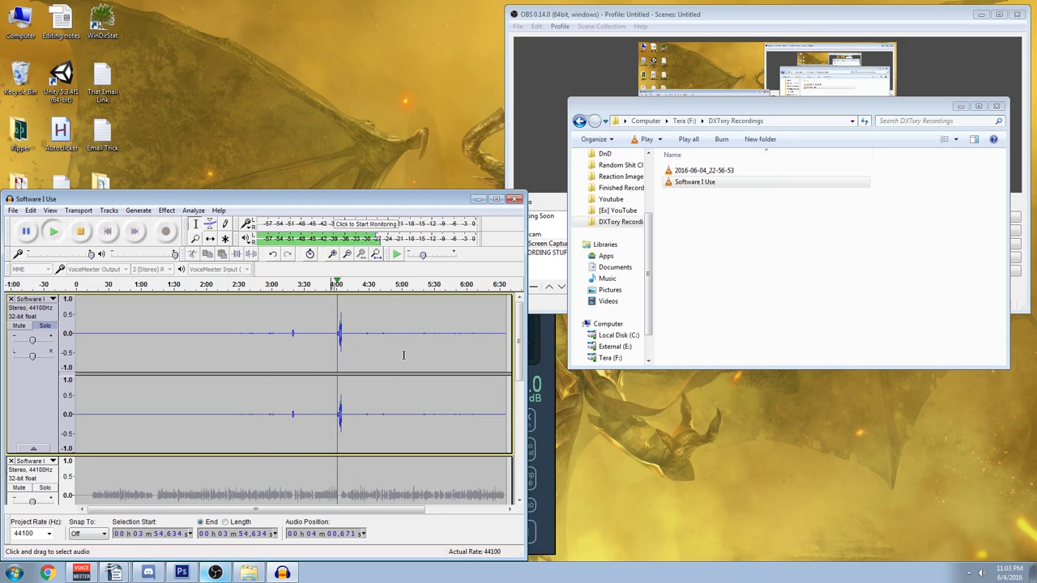
{"action": "left_click", "coordinate": [83, 235]}
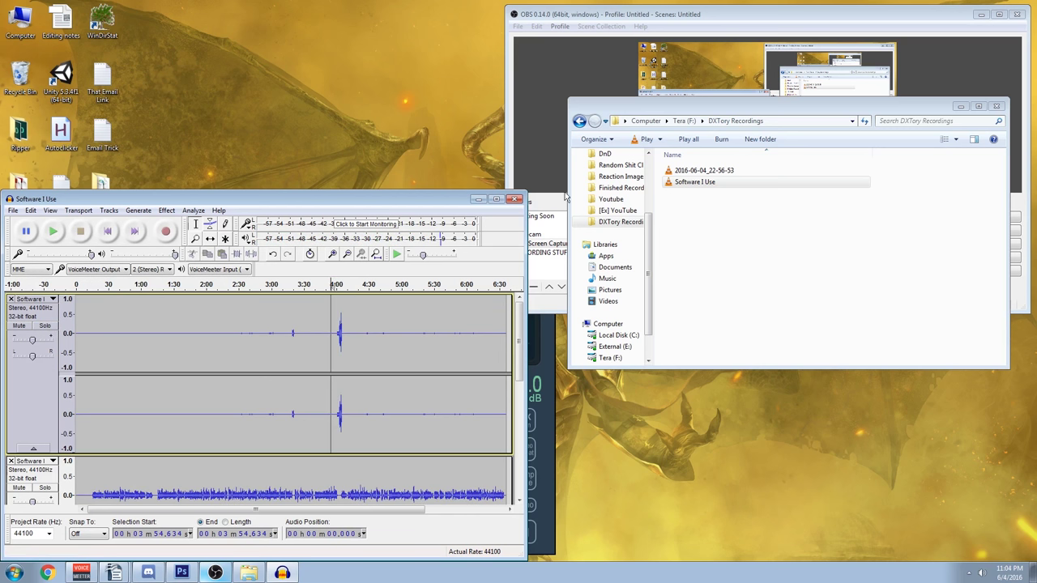
{"action": "left_click", "coordinate": [342, 361]}
Play the second track from 0:14 and stop playback.
{"action": "scroll", "coordinate": [417, 343], "scroll_direction": "down", "scroll_amount": 5}
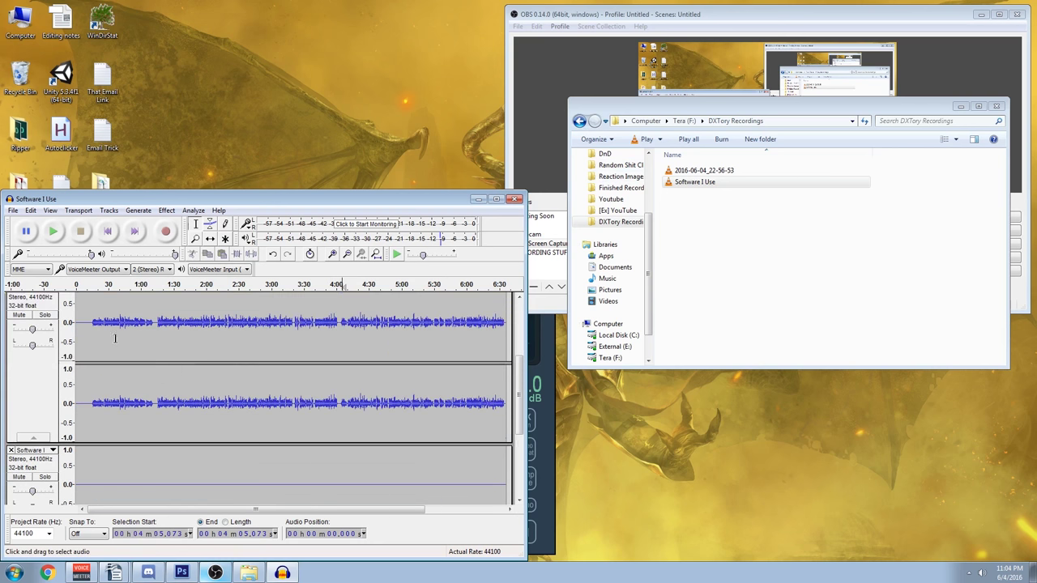
{"action": "scroll", "coordinate": [116, 338], "scroll_direction": "up", "scroll_amount": 1}
{"action": "left_click", "coordinate": [91, 362]}
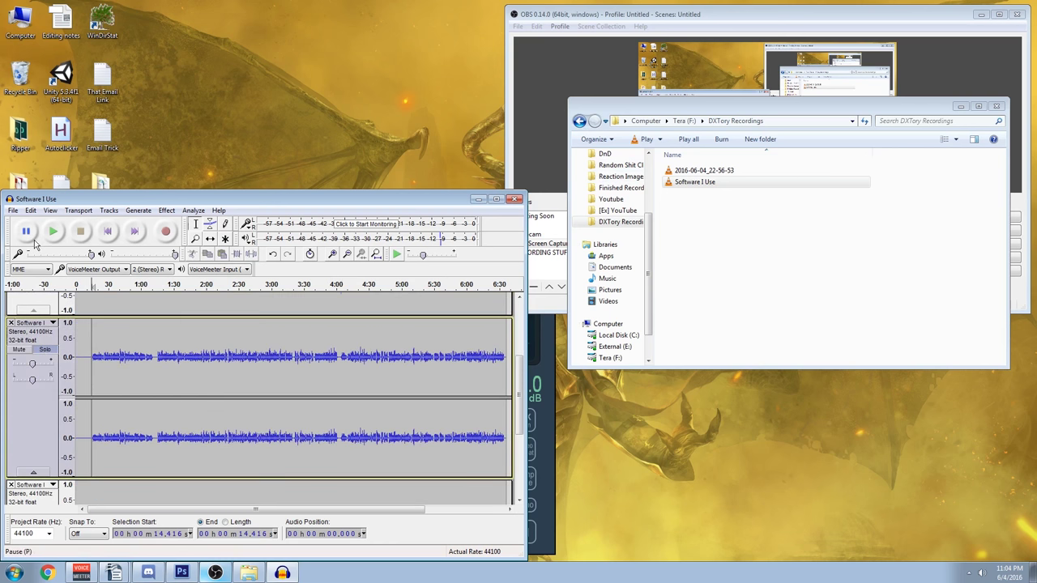
{"action": "left_click", "coordinate": [52, 232]}
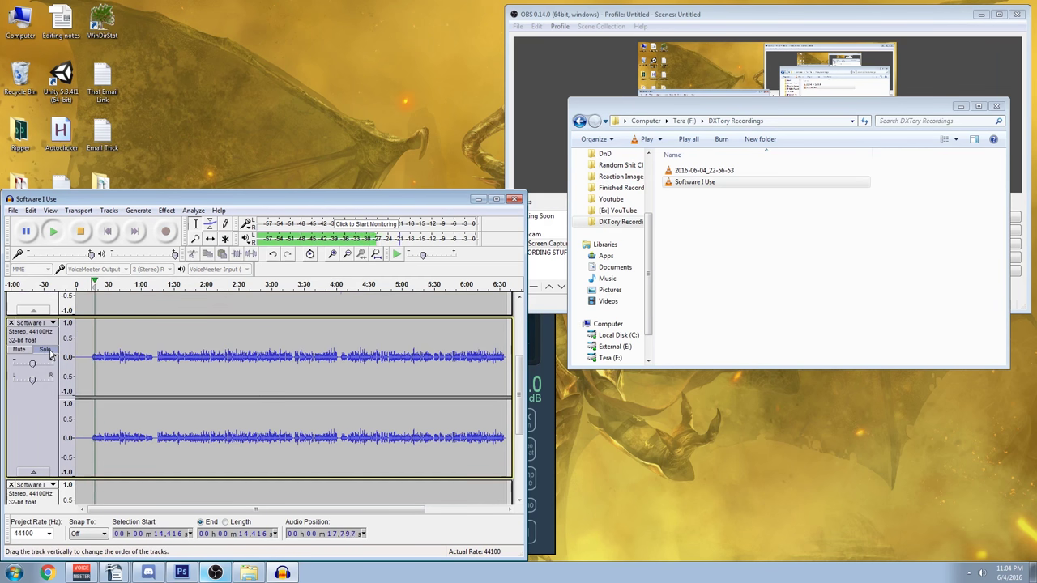
{"action": "key", "text": "space"}
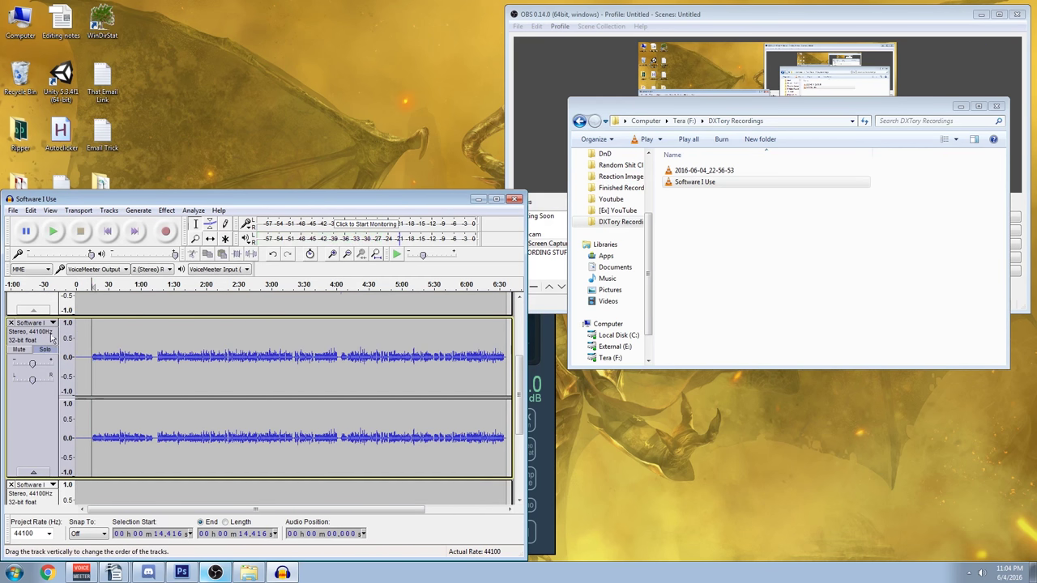
Play the silent third track from 1:48, selecting ranges across it, then stop.
{"action": "scroll", "coordinate": [37, 351], "scroll_direction": "down", "scroll_amount": 3}
{"action": "left_click", "coordinate": [129, 372]}
{"action": "left_click_drag", "start_coordinate": [129, 372], "coordinate": [400, 372]}
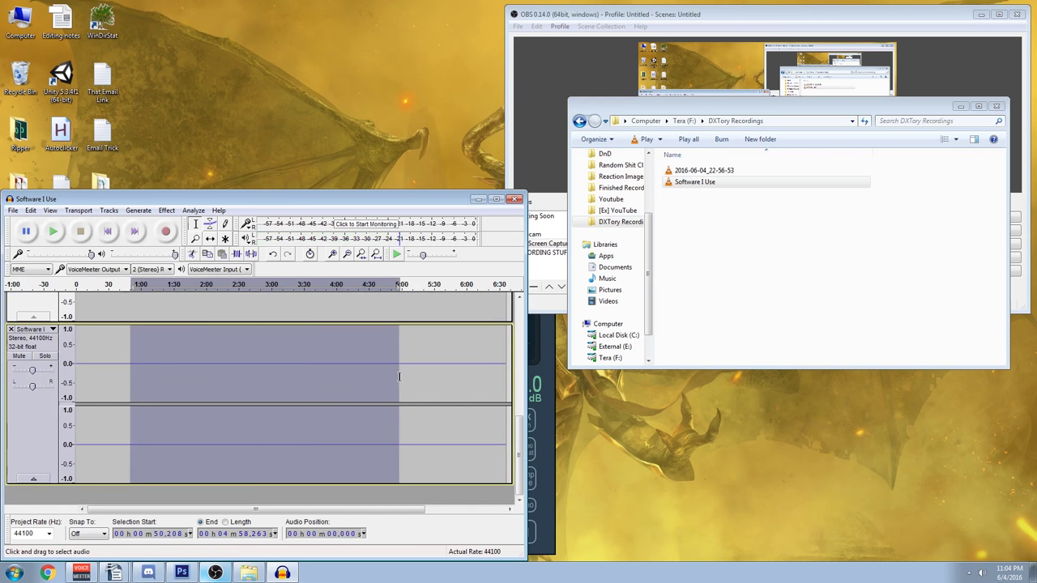
{"action": "left_click", "coordinate": [194, 372]}
{"action": "left_click", "coordinate": [54, 231]}
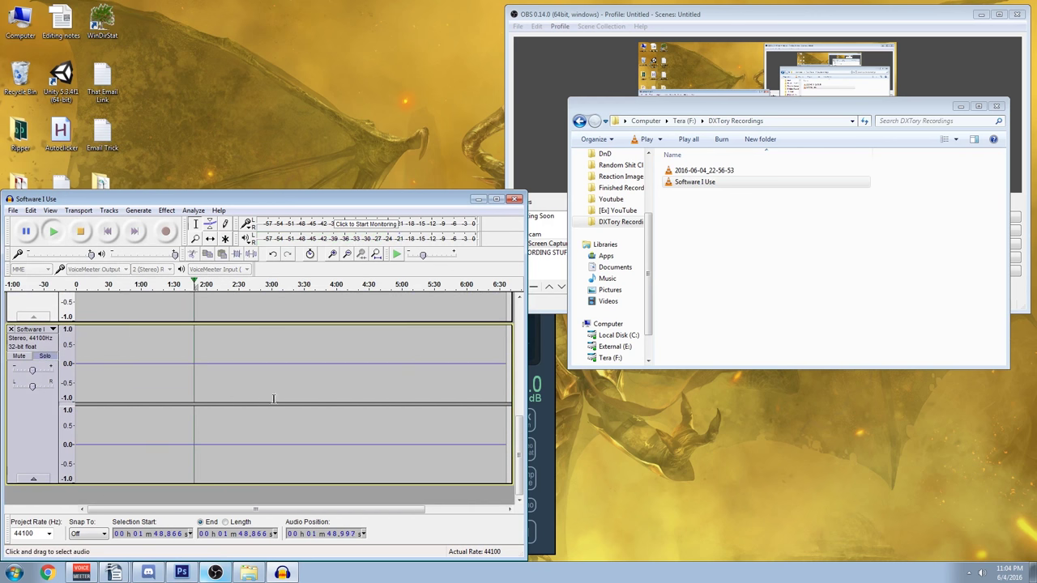
{"action": "left_click_drag", "start_coordinate": [207, 385], "coordinate": [388, 375]}
{"action": "left_click_drag", "start_coordinate": [463, 375], "coordinate": [154, 384]}
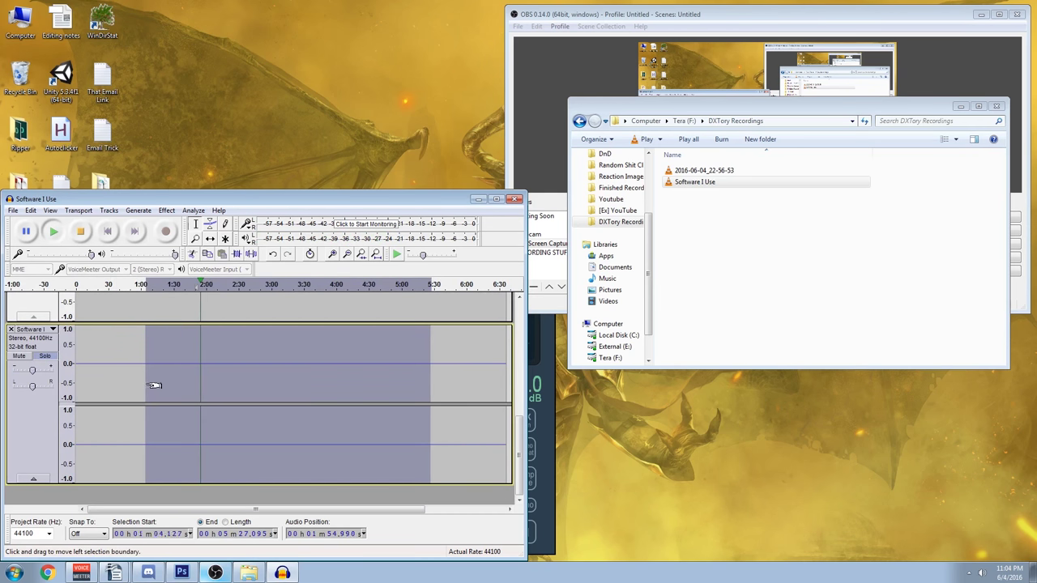
{"action": "left_click", "coordinate": [150, 381]}
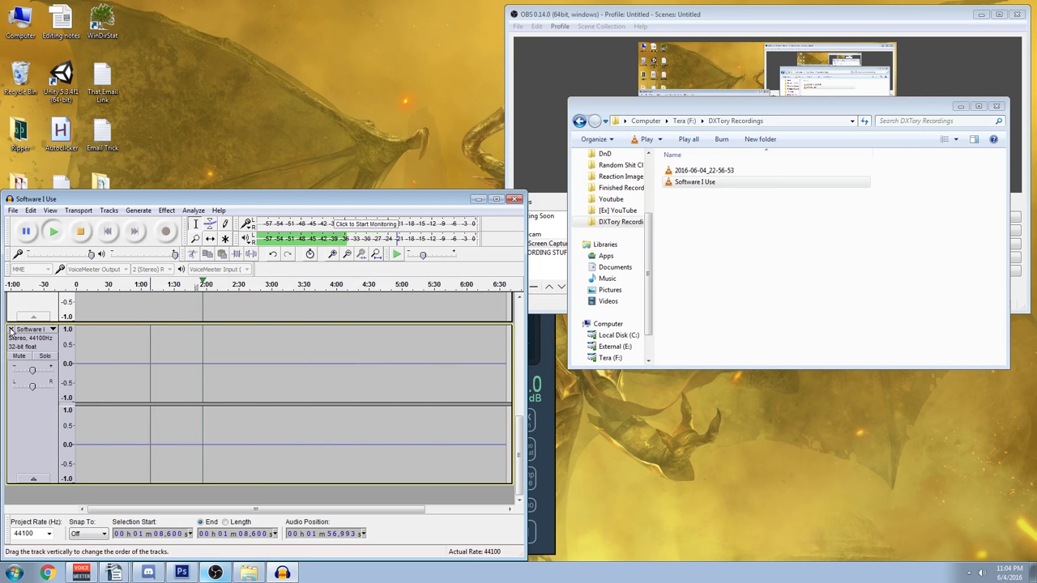
{"action": "key", "text": "space"}
Close the Audacity project.
{"action": "scroll", "coordinate": [193, 417], "scroll_direction": "up", "scroll_amount": 1}
{"action": "scroll", "coordinate": [193, 418], "scroll_direction": "up", "scroll_amount": 2}
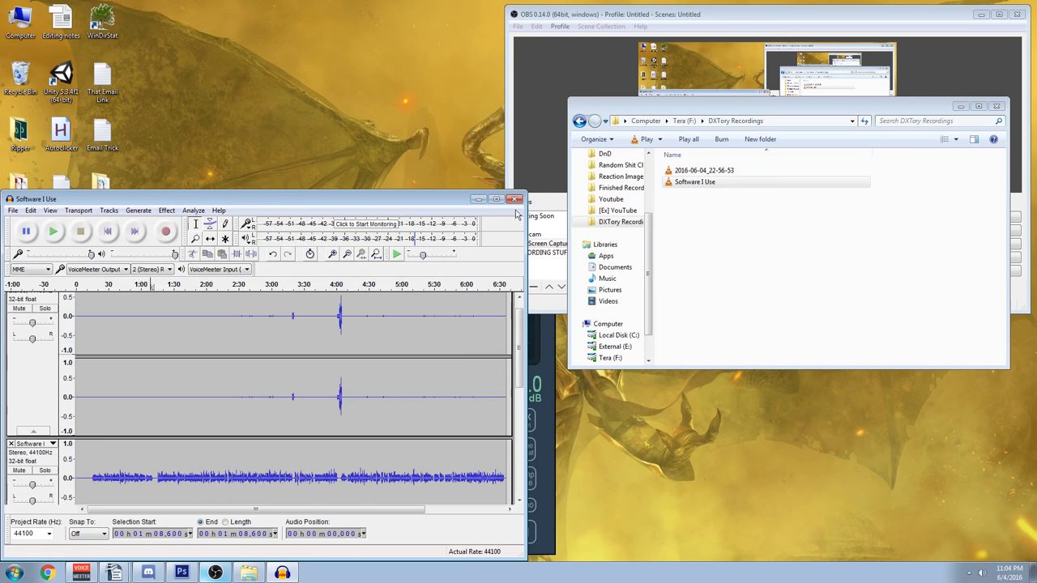
{"action": "left_click", "coordinate": [515, 199]}
Discard the Audacity project, then in OBS switch to RECORDING STUFF and show On Rusty Trails.
{"action": "left_click", "coordinate": [530, 323]}
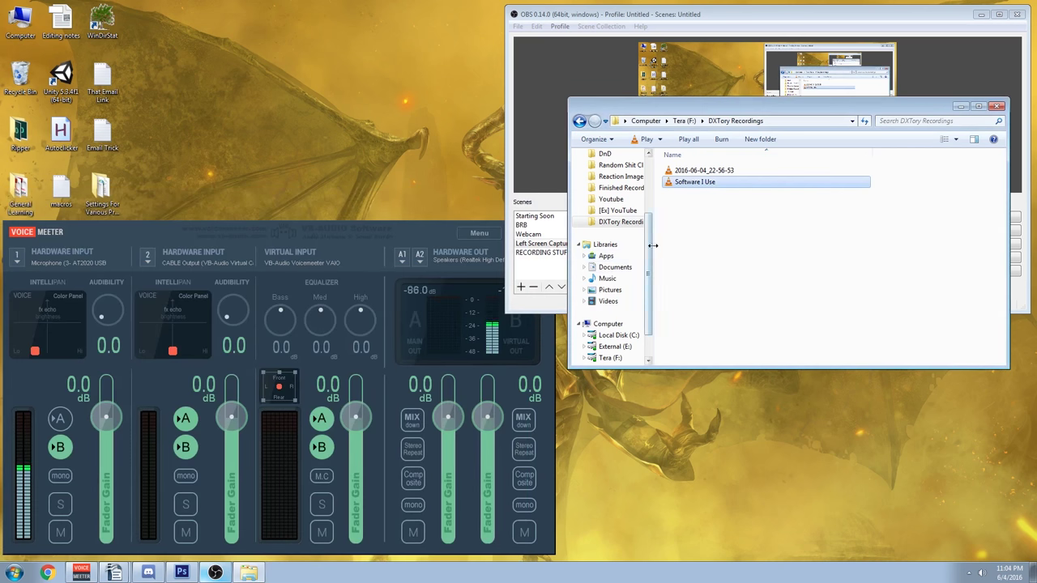
{"action": "left_click", "coordinate": [546, 167]}
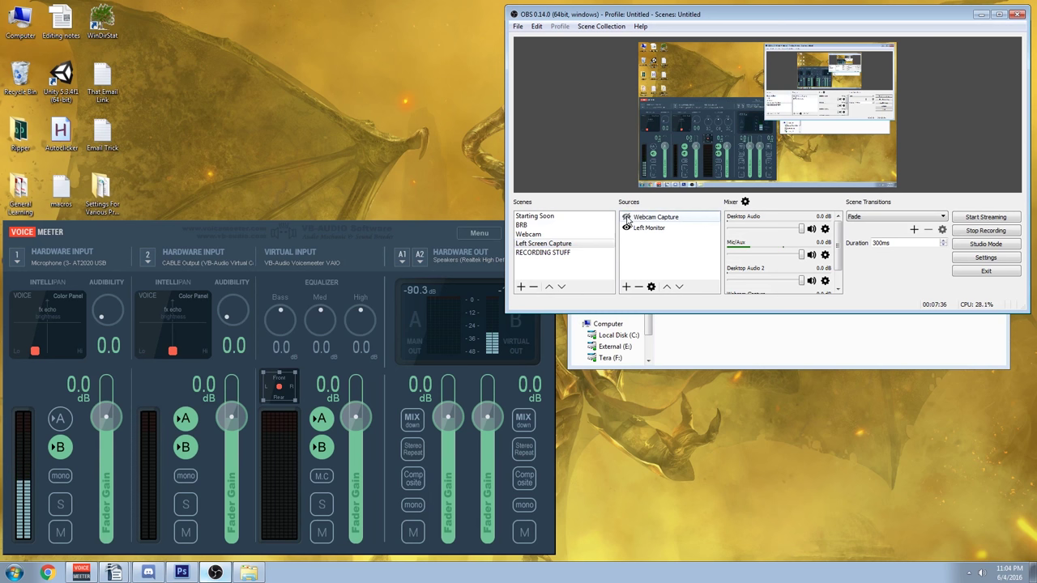
{"action": "left_click", "coordinate": [547, 252]}
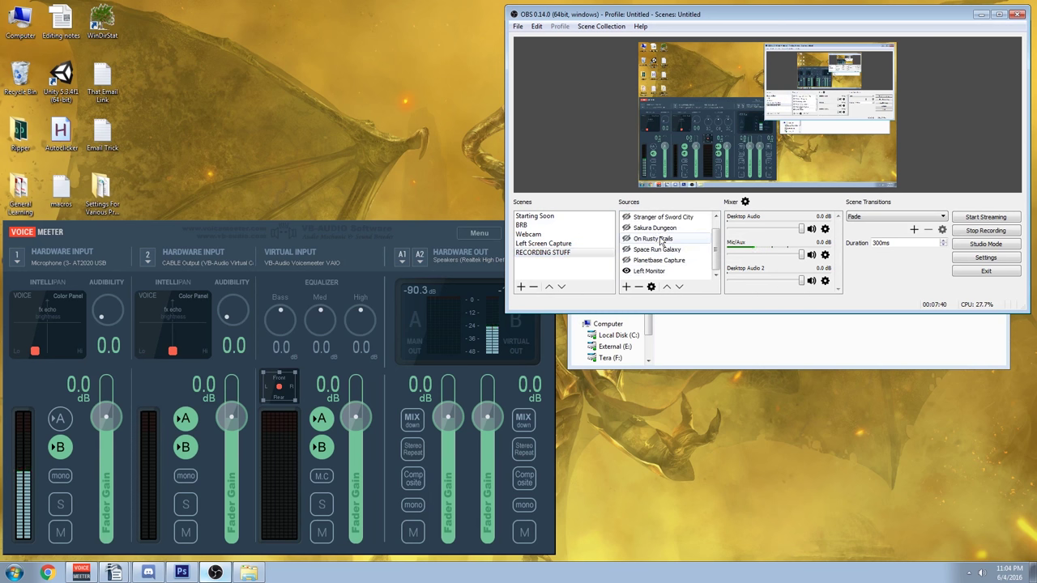
{"action": "left_click", "coordinate": [626, 239]}
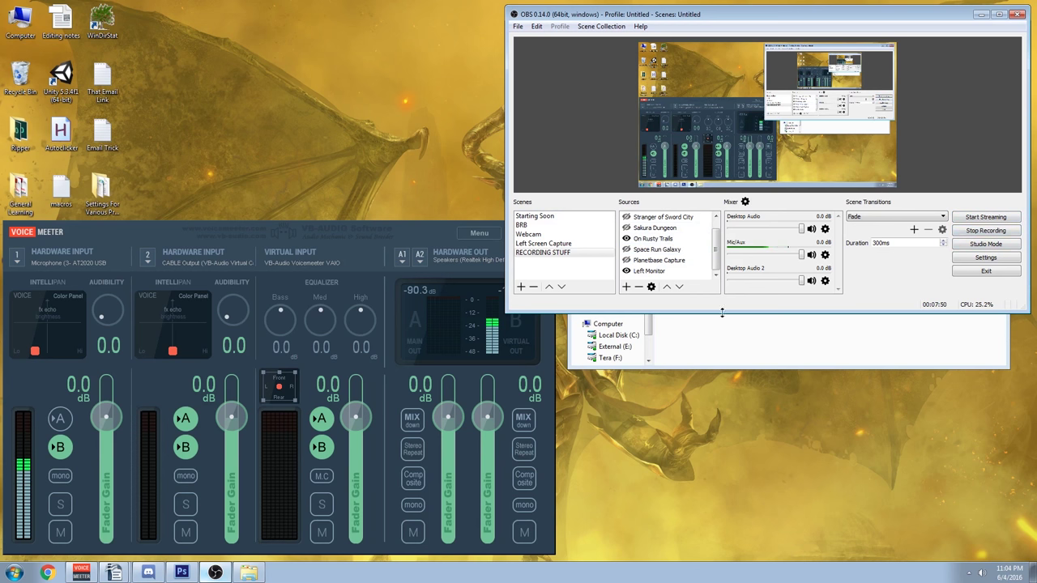
{"action": "left_click", "coordinate": [861, 355]}
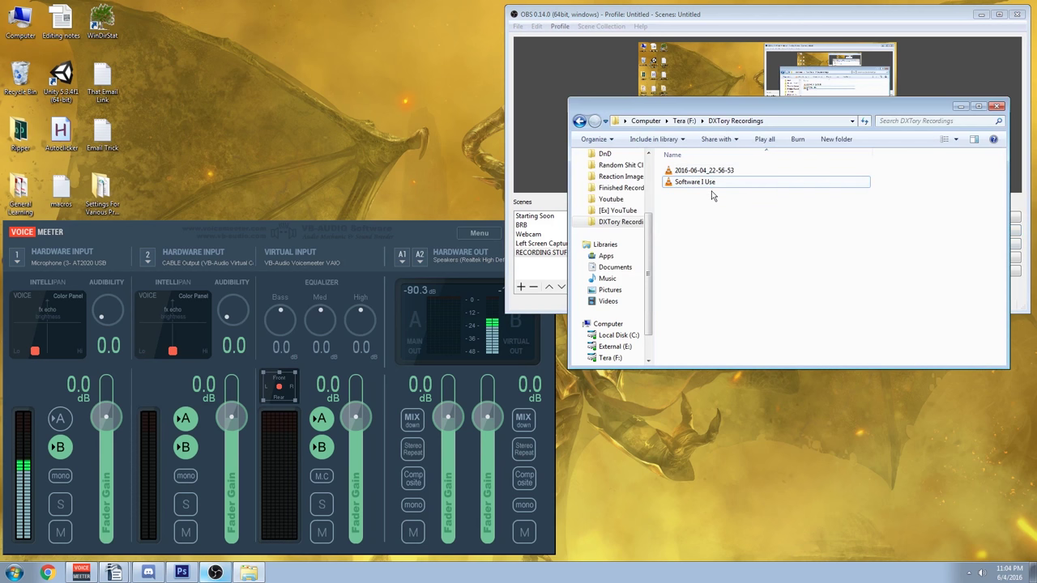
{"action": "key", "text": "alt+Tab"}
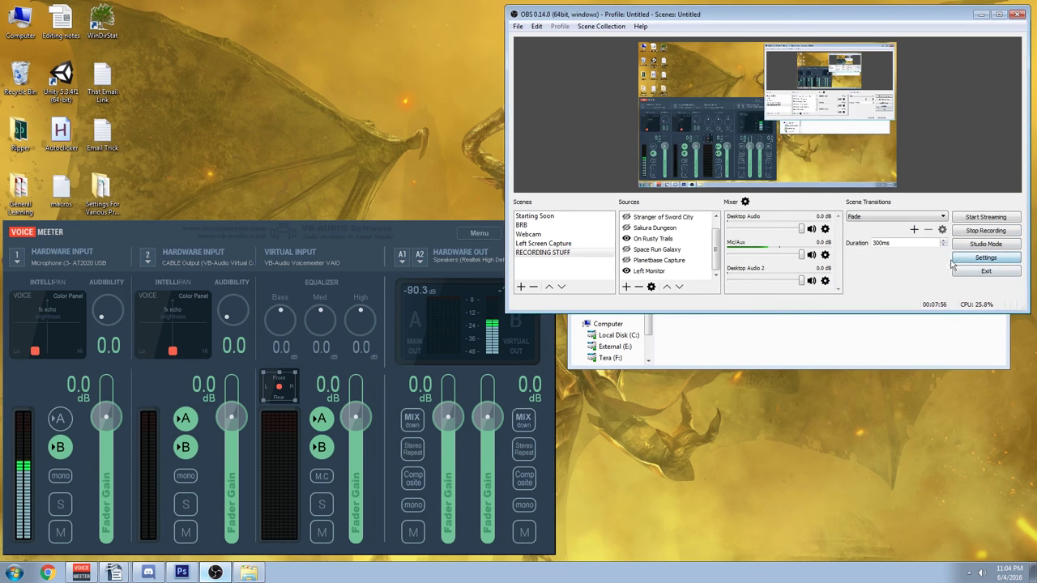
Review OBS Output > Recording settings, cancel without changes, and move OBS to the left.
{"action": "left_click", "coordinate": [982, 257]}
{"action": "left_click", "coordinate": [573, 91]}
{"action": "left_click", "coordinate": [665, 57]}
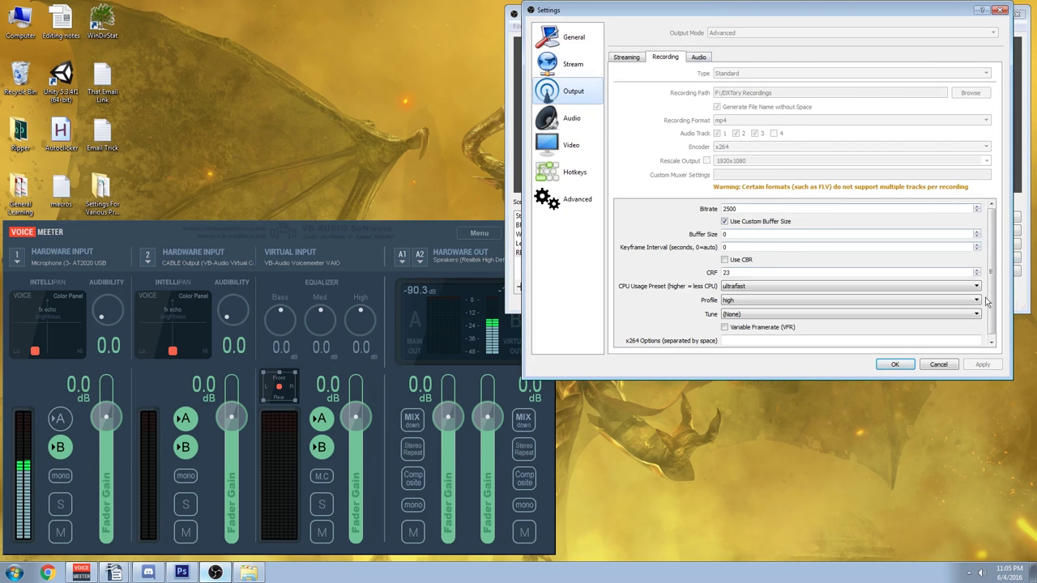
{"action": "left_click", "coordinate": [937, 364]}
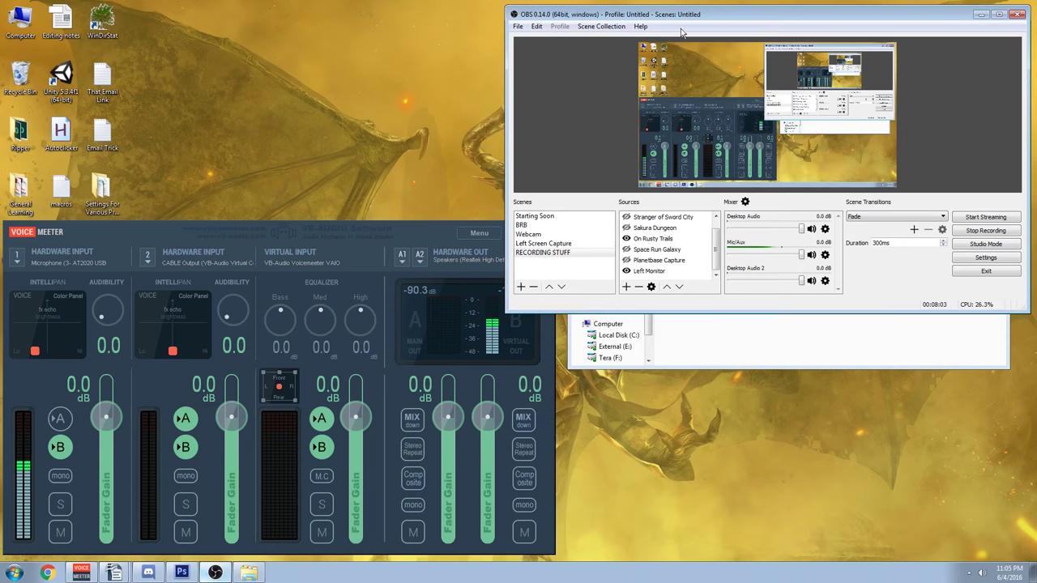
{"action": "left_click_drag", "start_coordinate": [707, 16], "coordinate": [272, 55]}
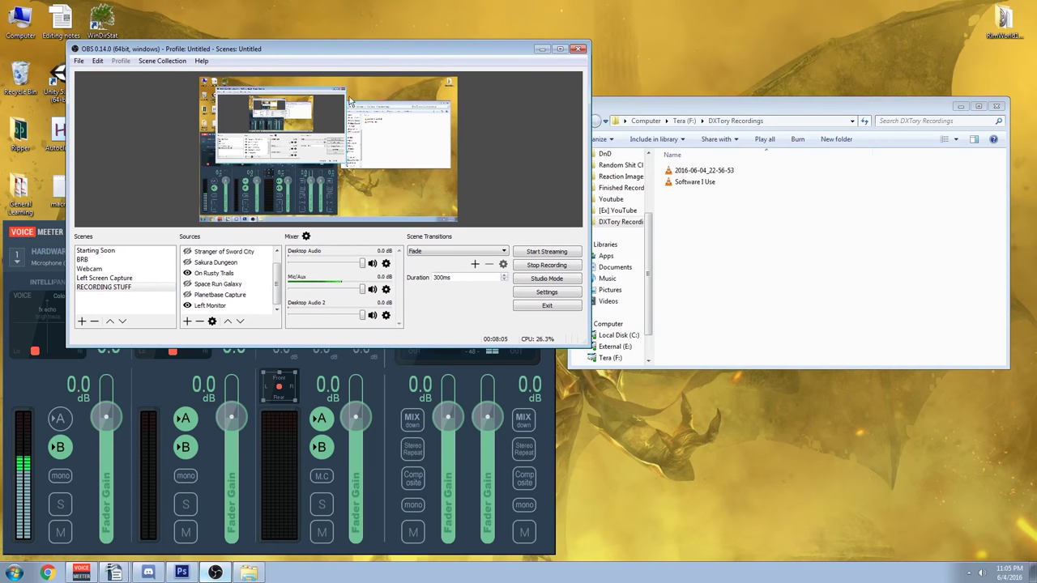